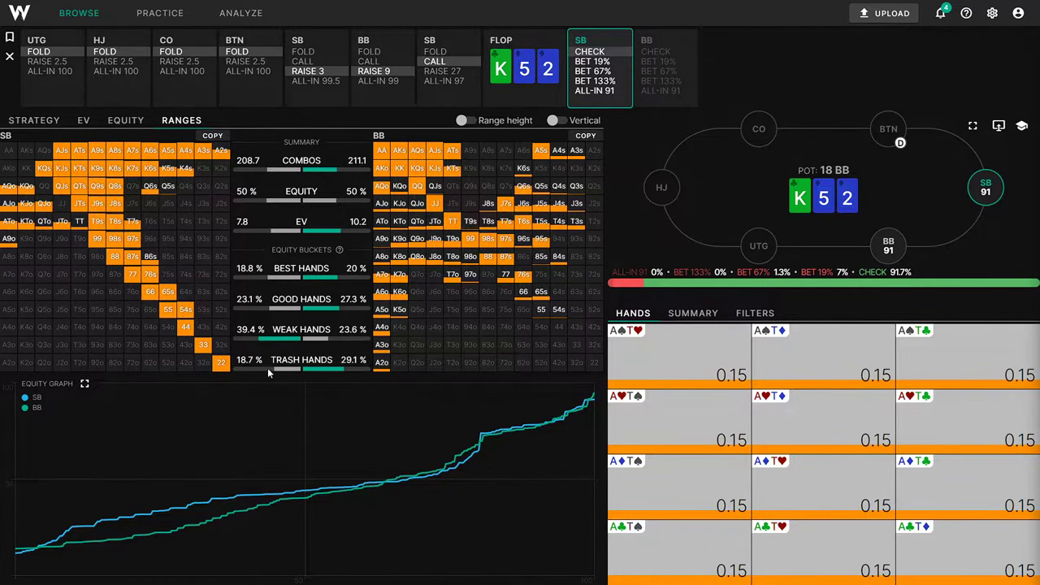
- Examine the enlarged SB and BB equity graph on the K52 flop, and compare SB's flop strategy with both ranges
click(84, 383)
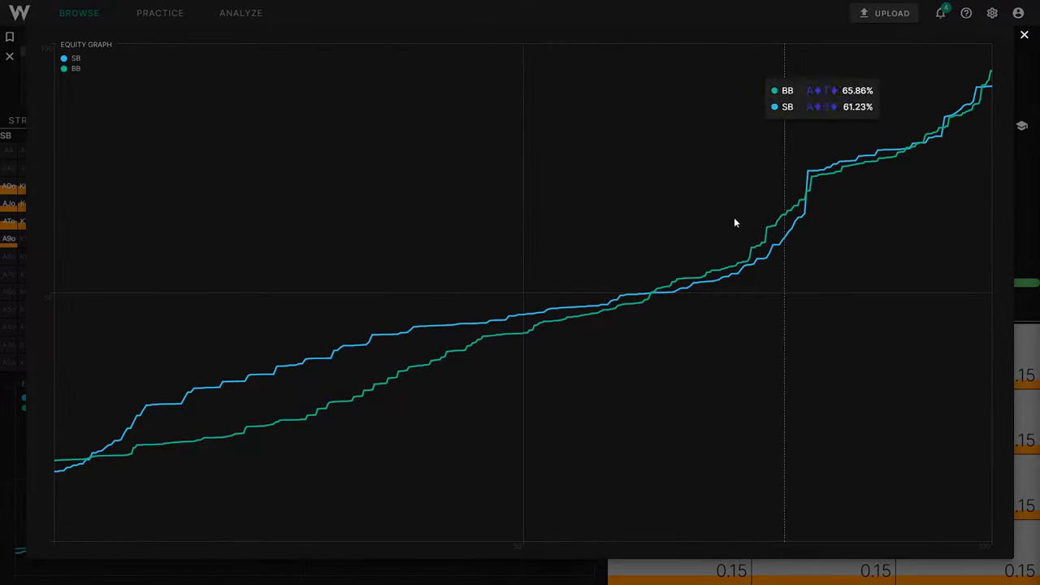
click(1021, 38)
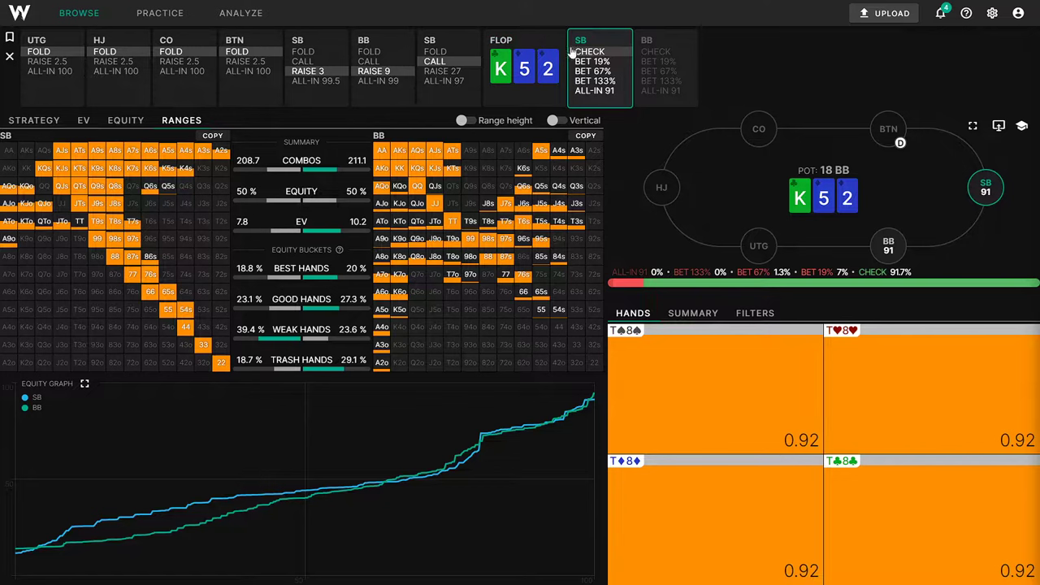
click(39, 124)
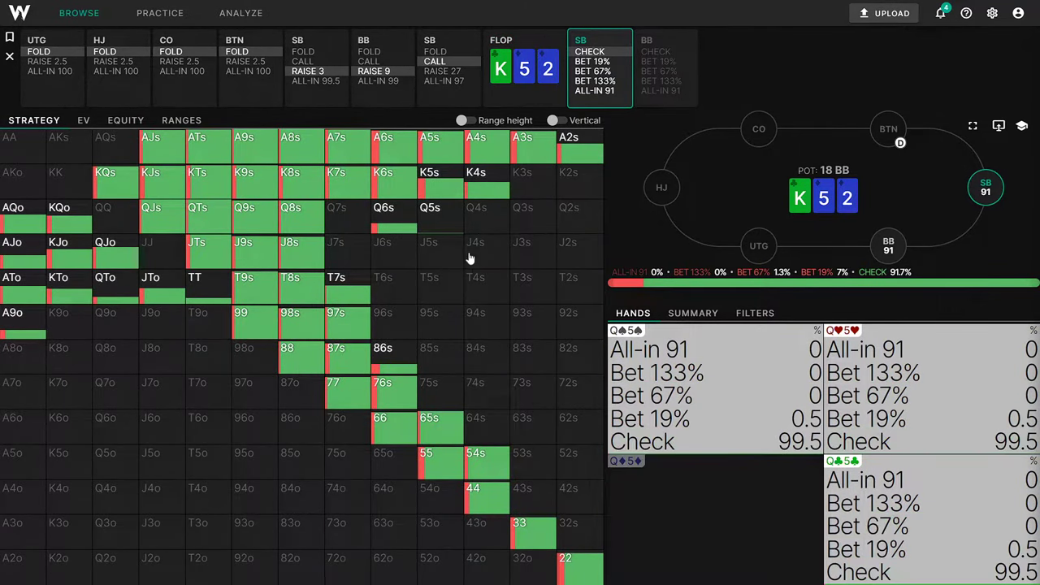
click(176, 127)
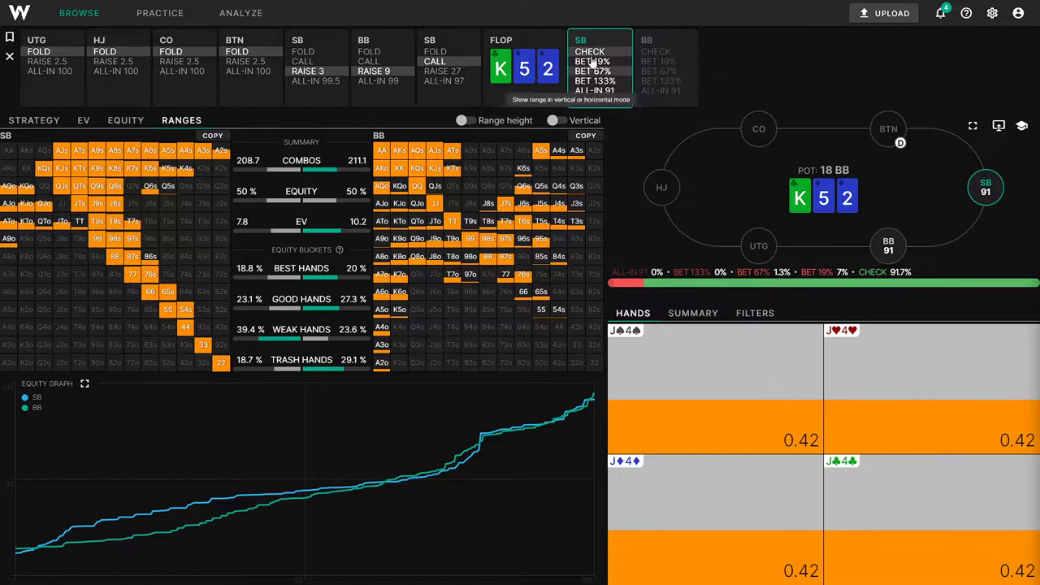
- Check both ranges after SB checks the flop, and return to SB's flop decision in the strategy view
click(911, 280)
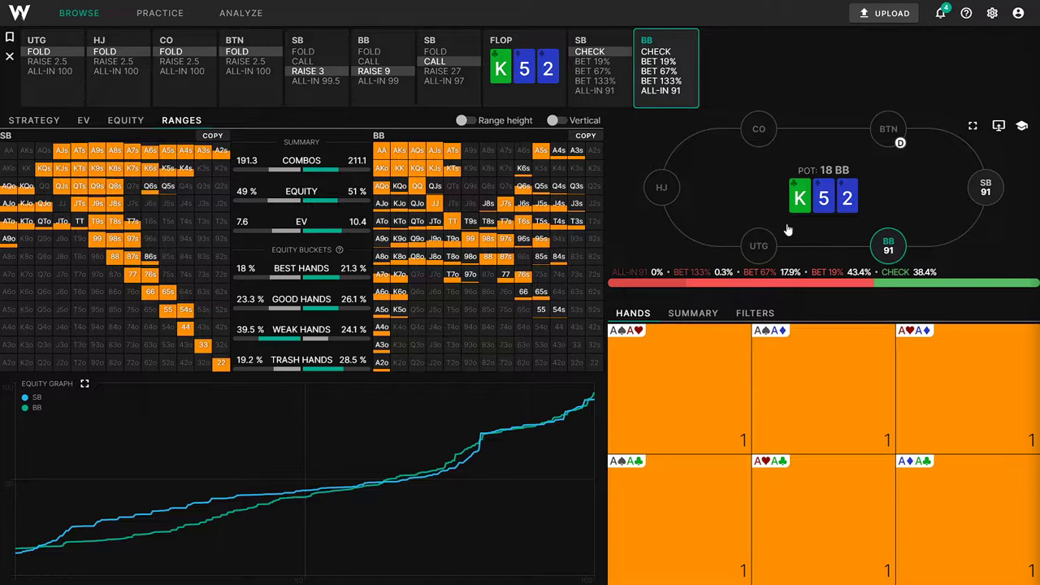
click(588, 43)
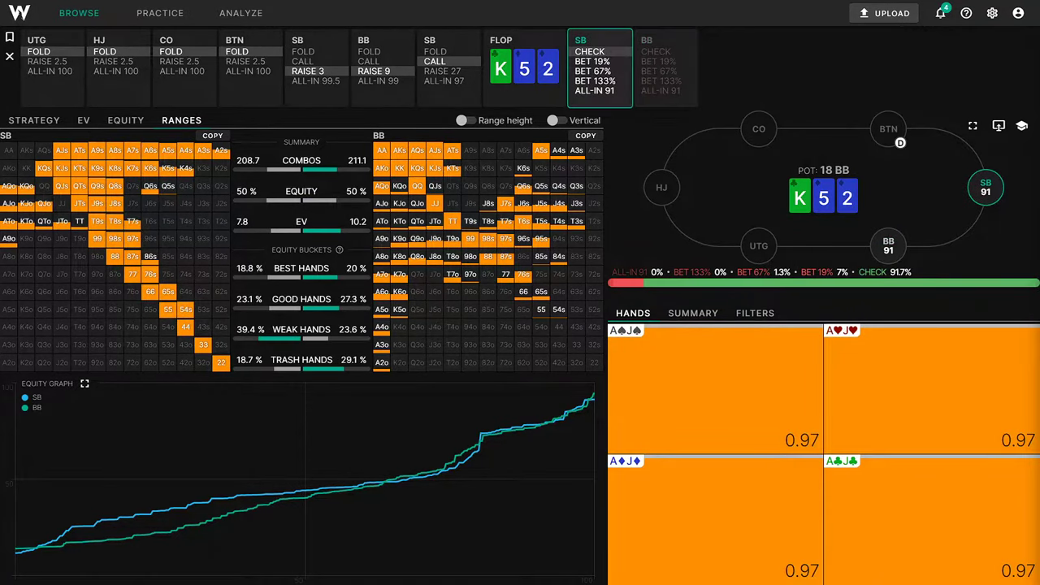
click(34, 120)
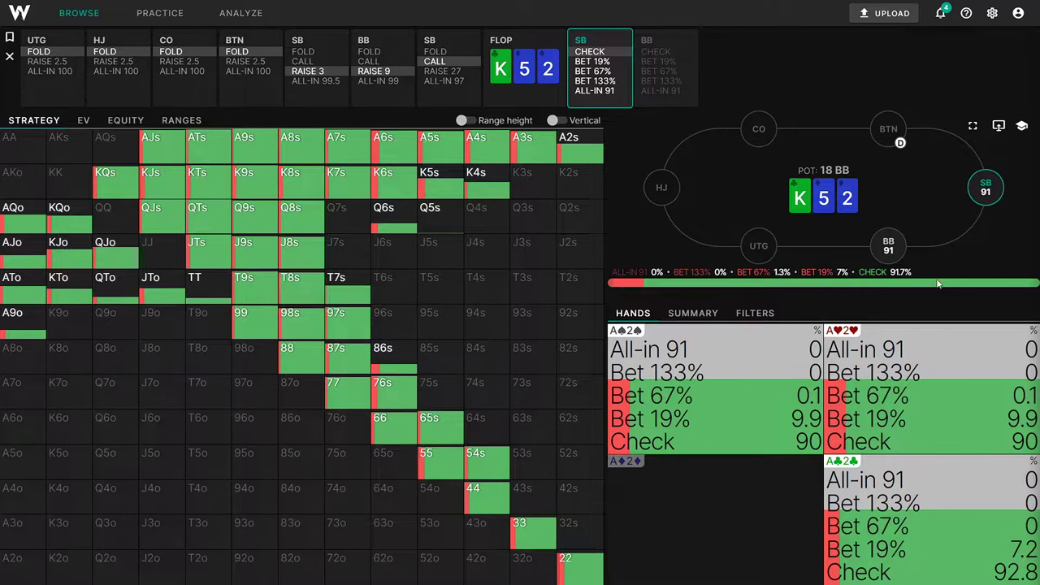
- Have SB check the flop, inspect BB's A4s strategy, and have BB bet 19%
click(591, 64)
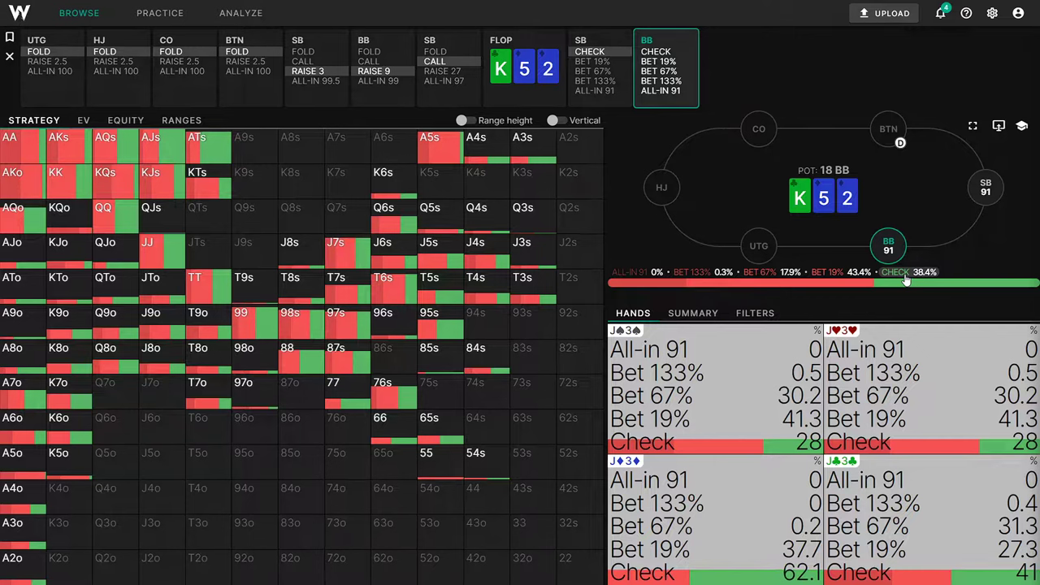
click(484, 161)
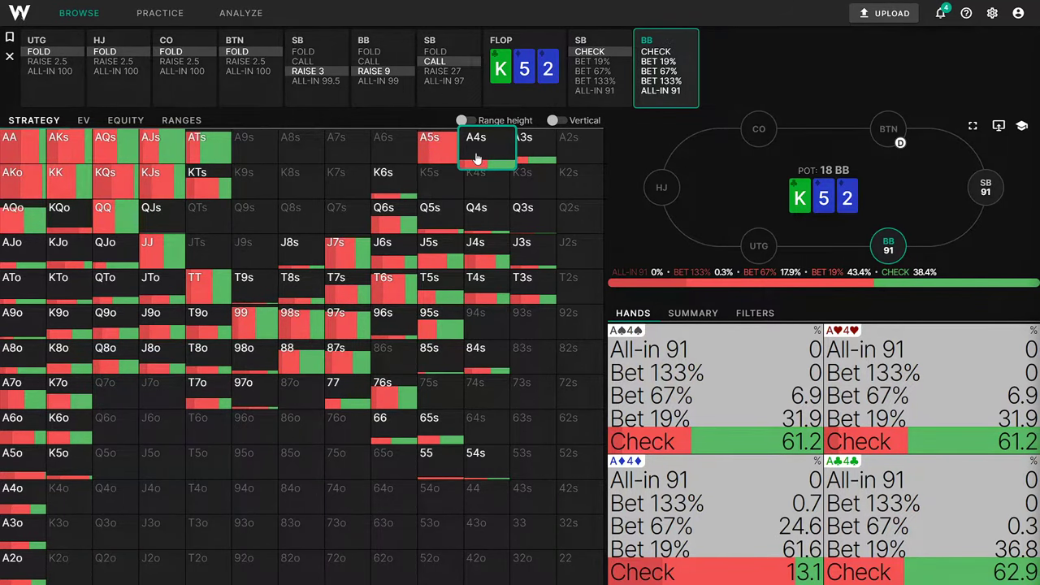
click(682, 62)
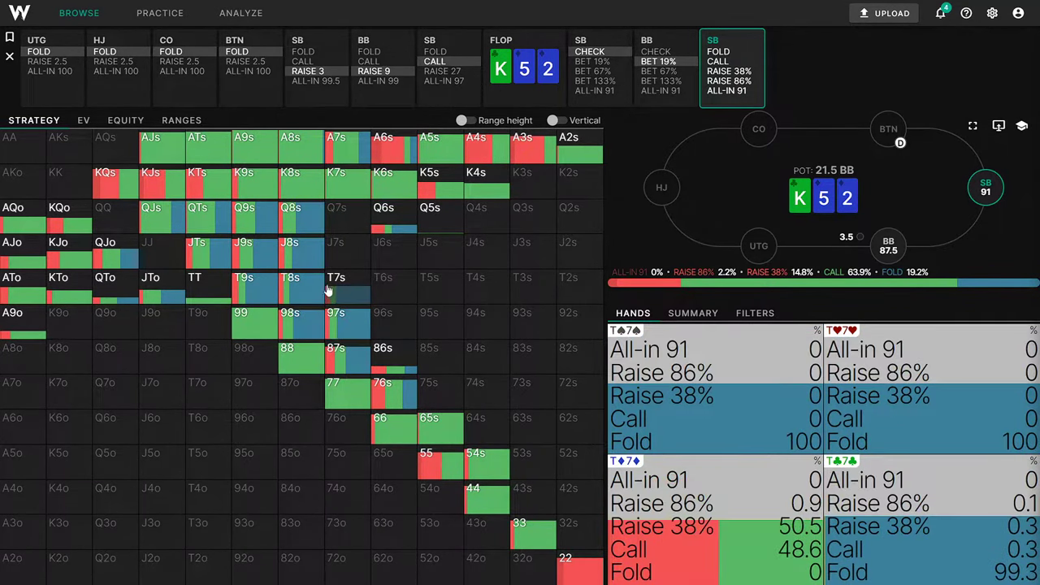
- Filter SB's response to the flop bet to hands with two diamonds, examine it, and remove both suit filters
click(752, 313)
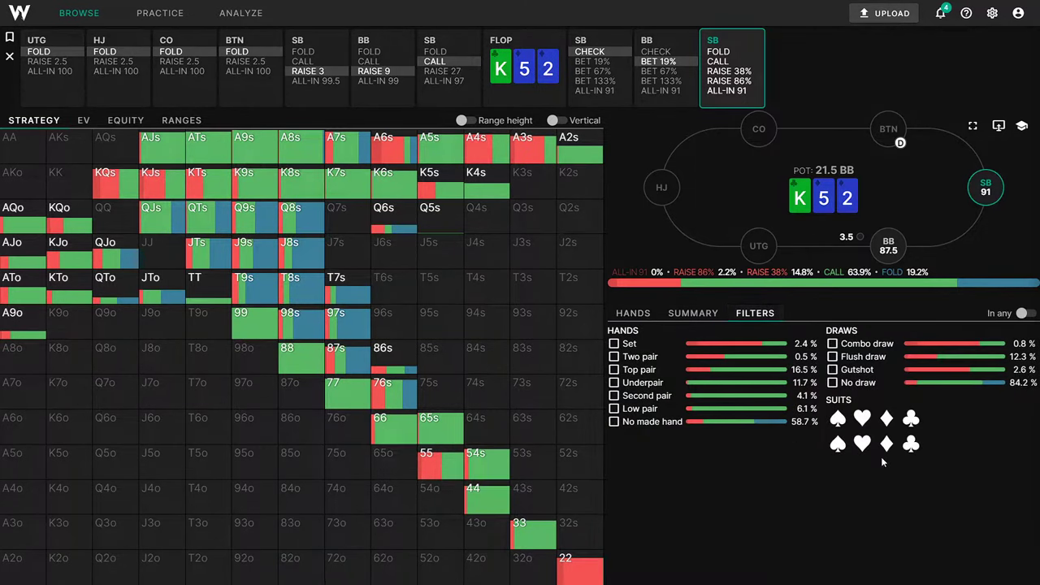
click(887, 444)
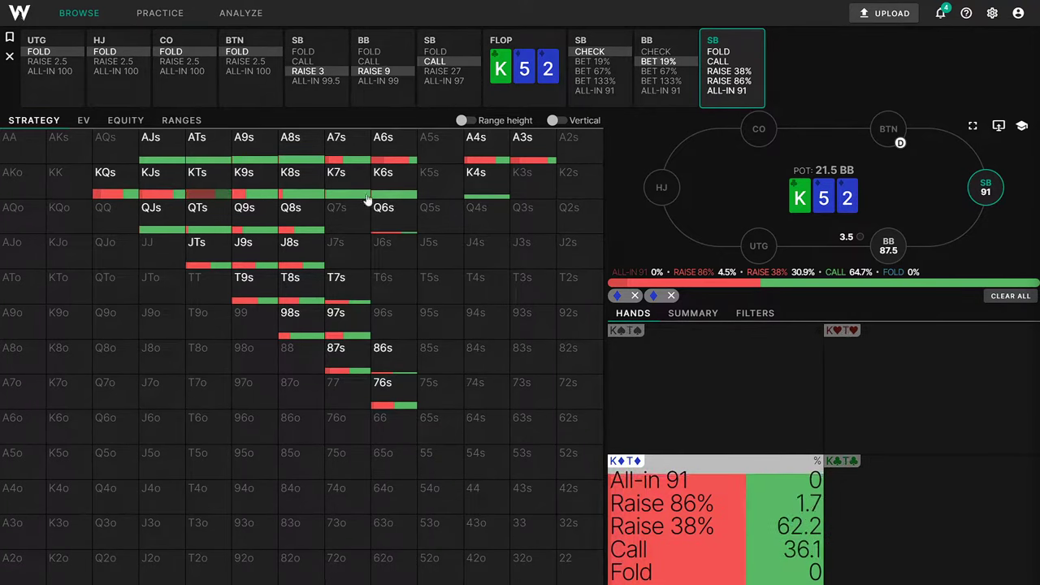
click(635, 296)
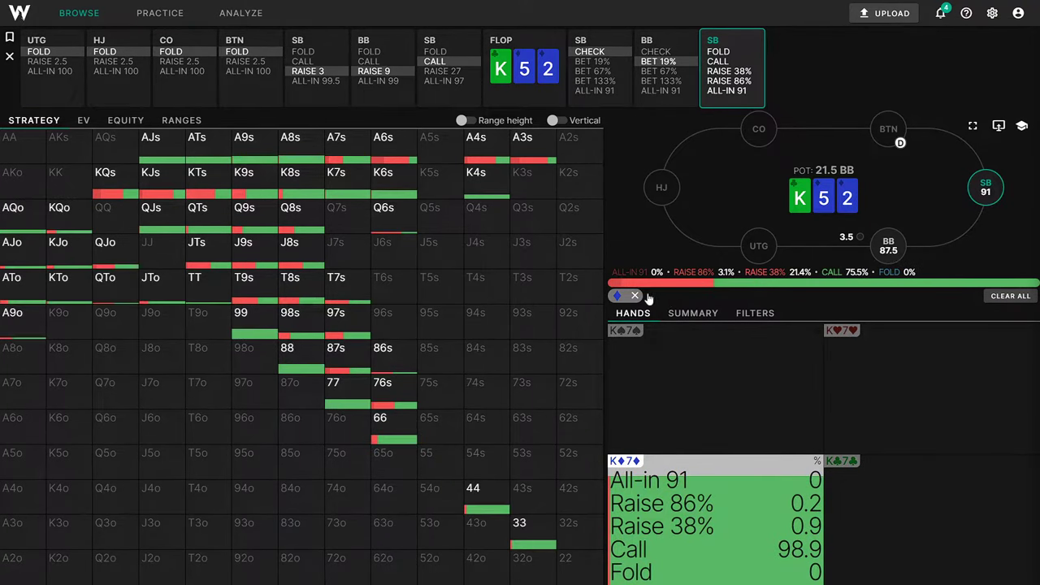
click(634, 296)
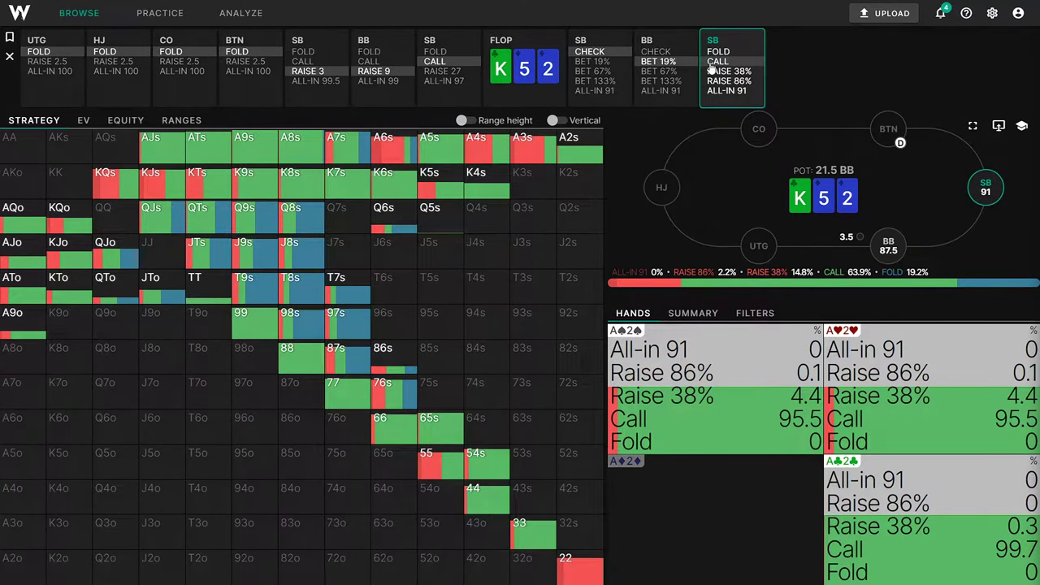
- Have SB call the flop bet and set the turn card to the jack of clubs
click(710, 64)
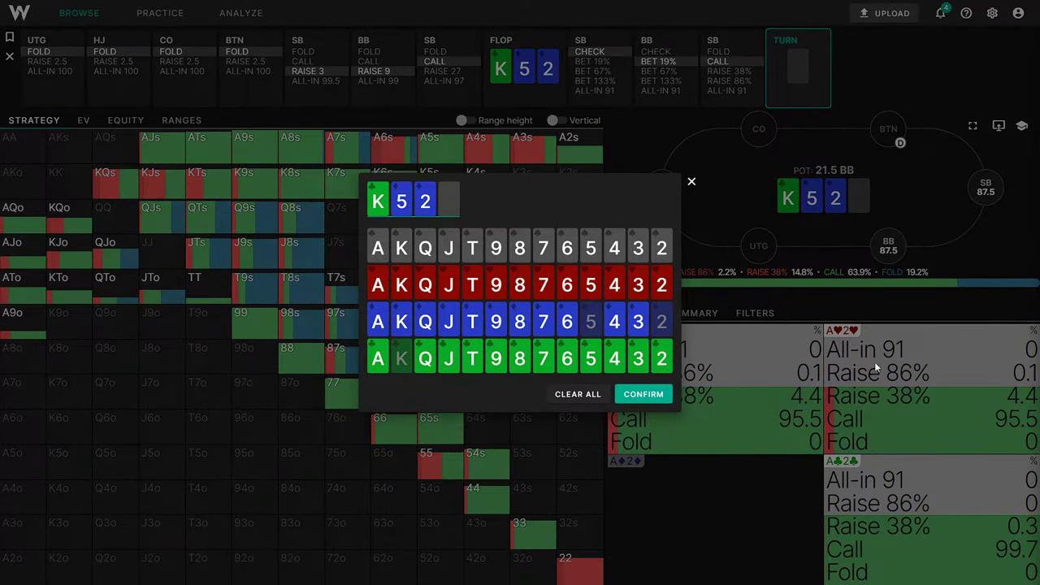
click(449, 361)
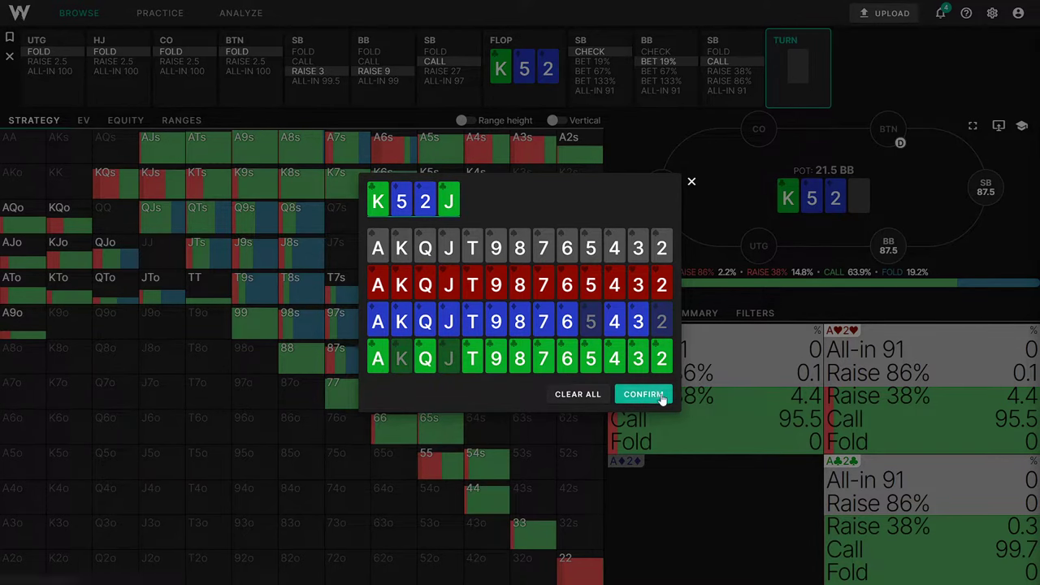
click(671, 398)
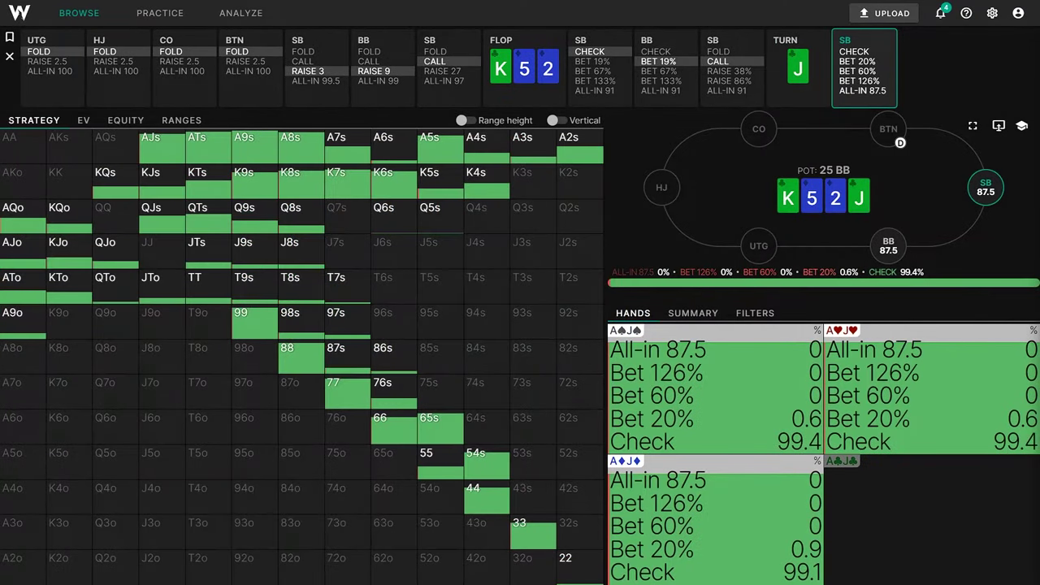
- Have SB check the turn, and examine BB's range and strategy with the Best hands filter before clearing it
click(855, 52)
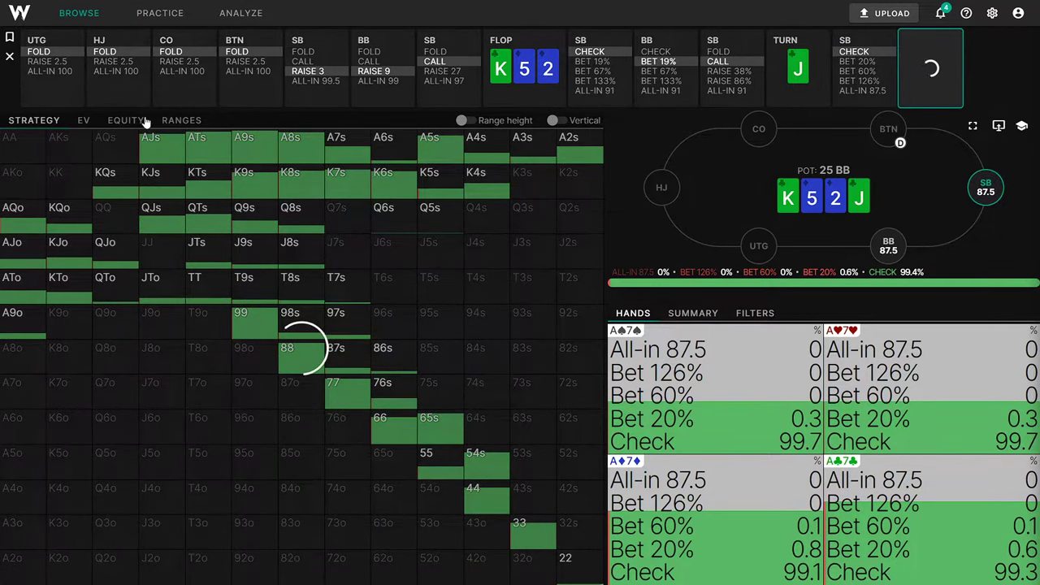
click(180, 121)
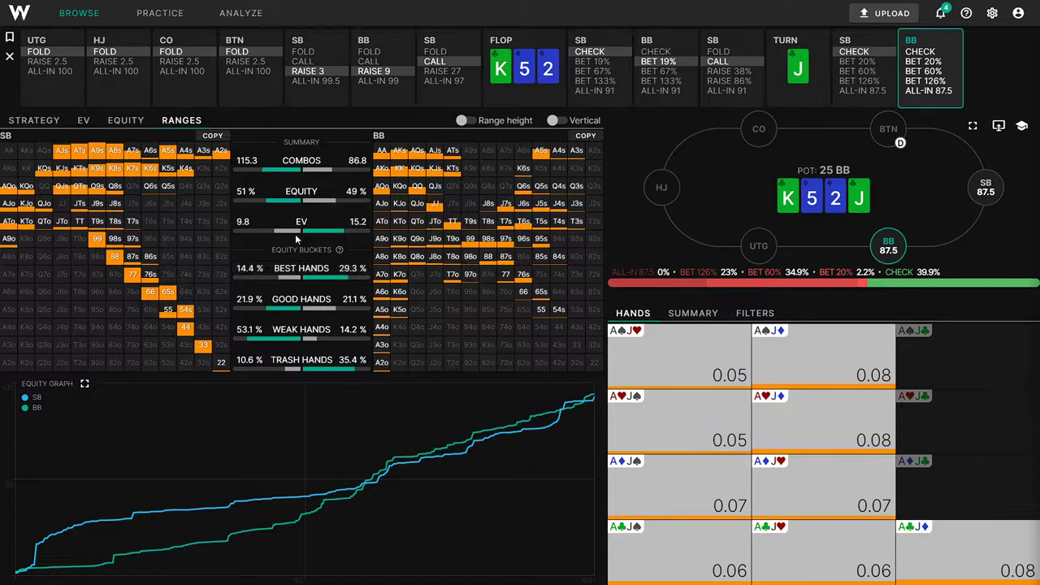
click(329, 276)
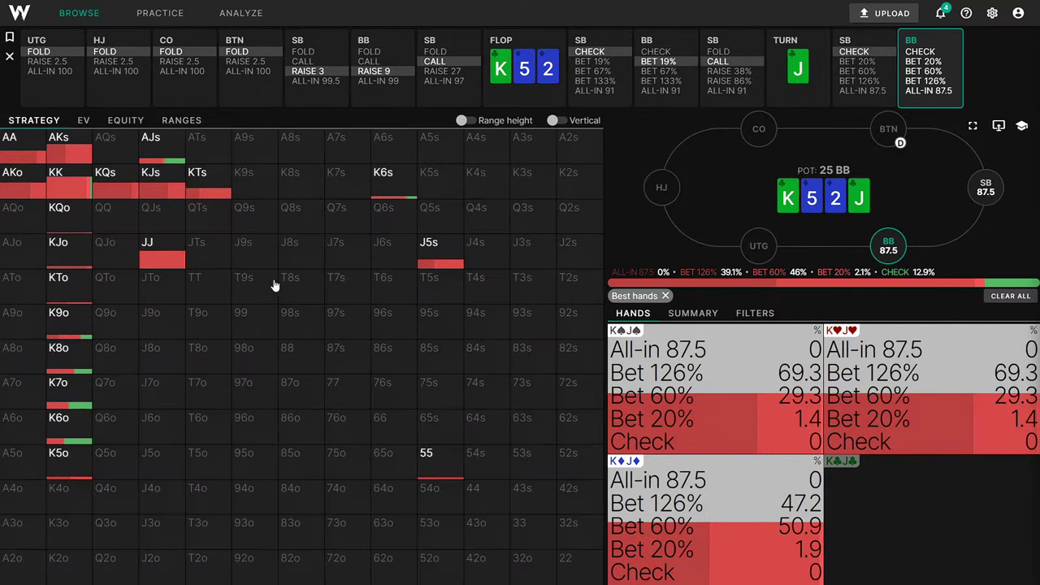
click(665, 296)
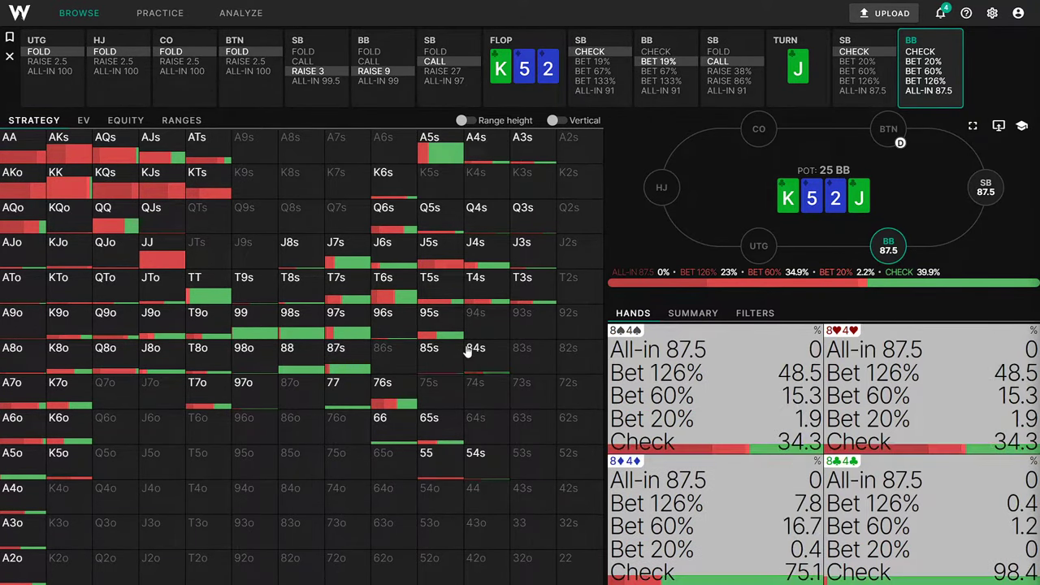
- Filter BB's turn strategy to hands with two spades and display the range grid at full height
click(478, 148)
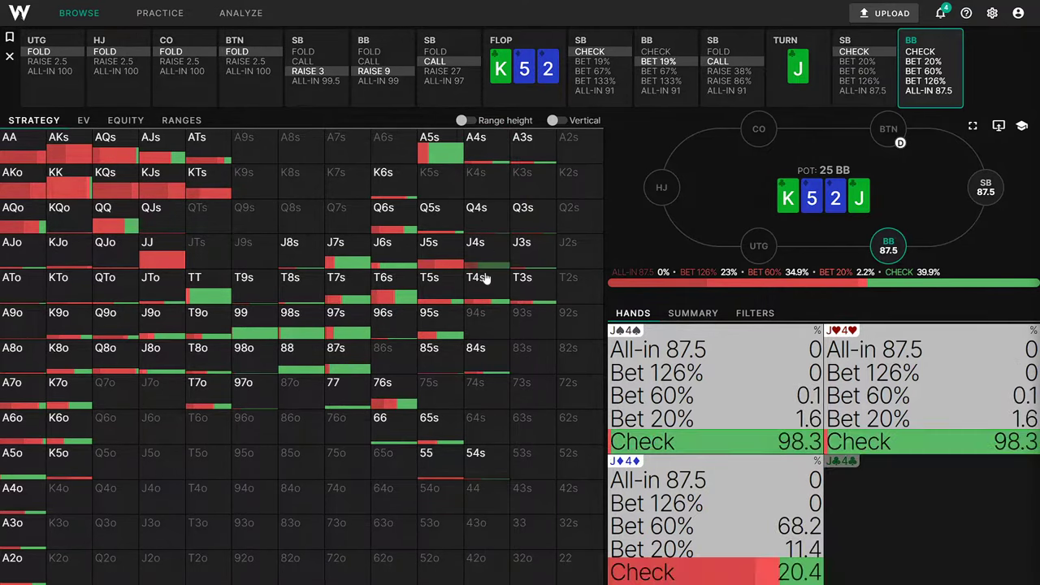
click(755, 313)
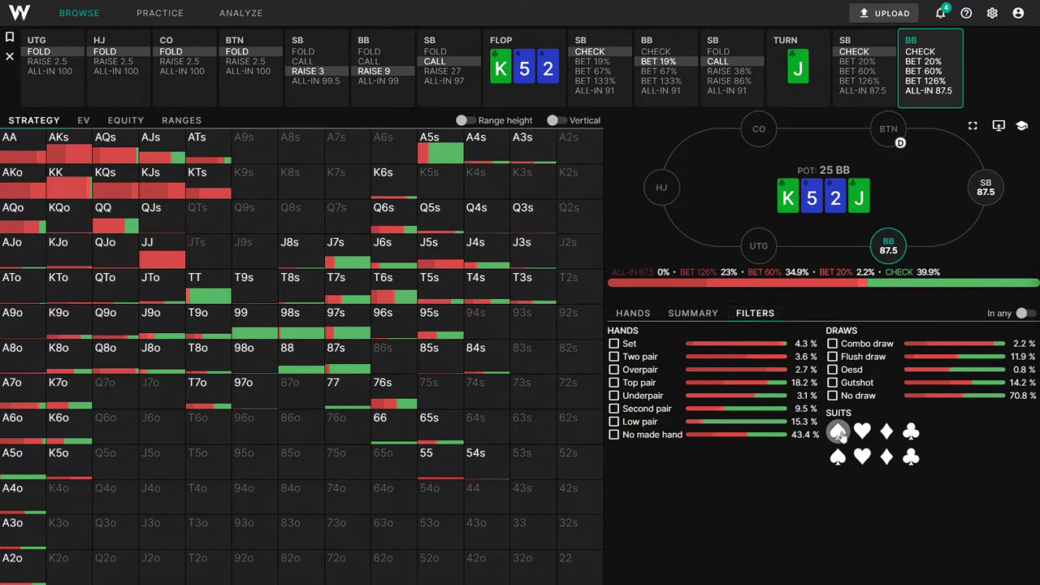
click(837, 431)
click(836, 456)
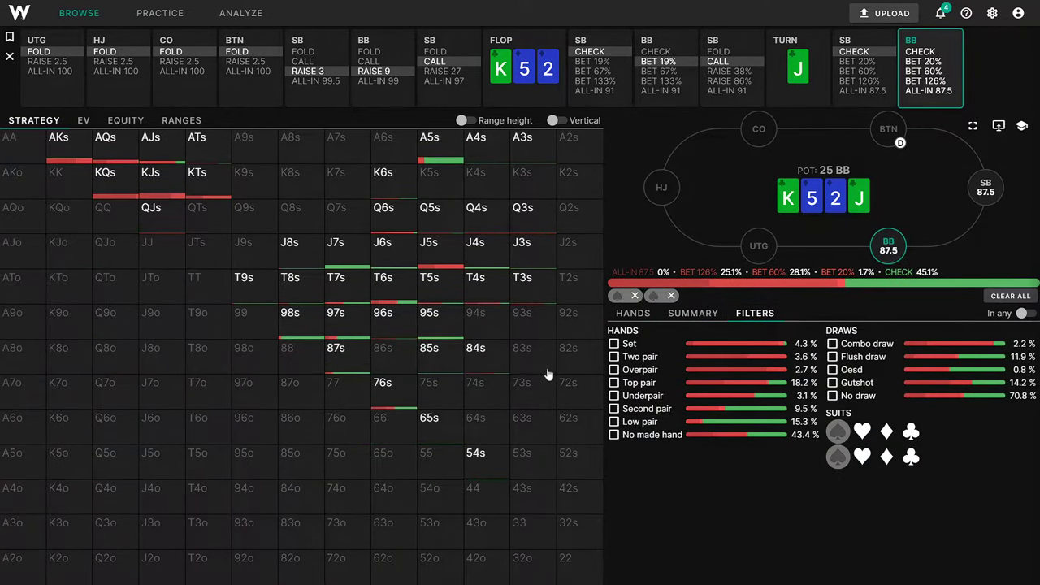
click(463, 120)
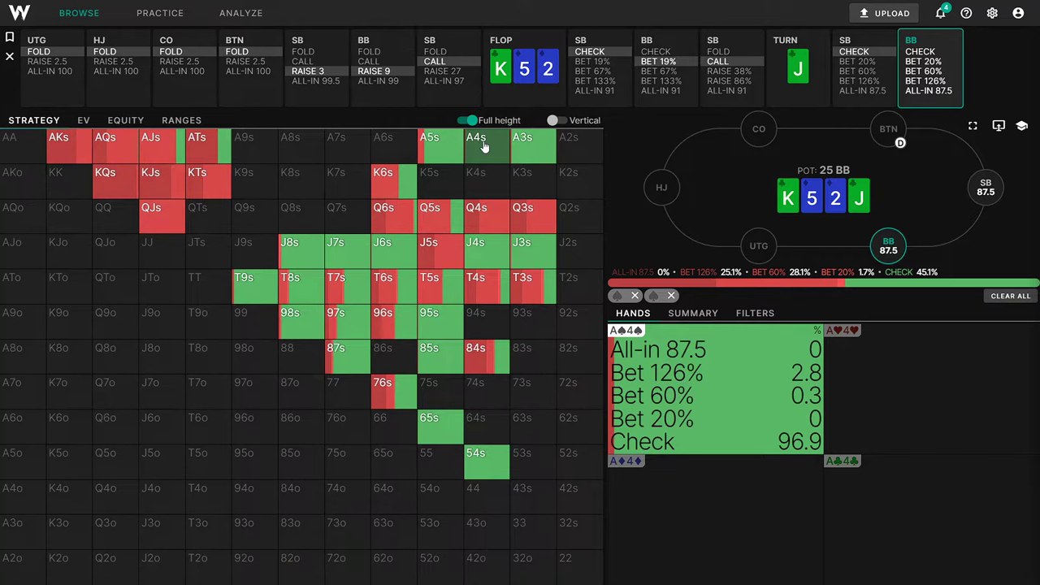
- Examine SB's response to a 60% turn bet with hands of two spades, and remove one spade filter
click(922, 72)
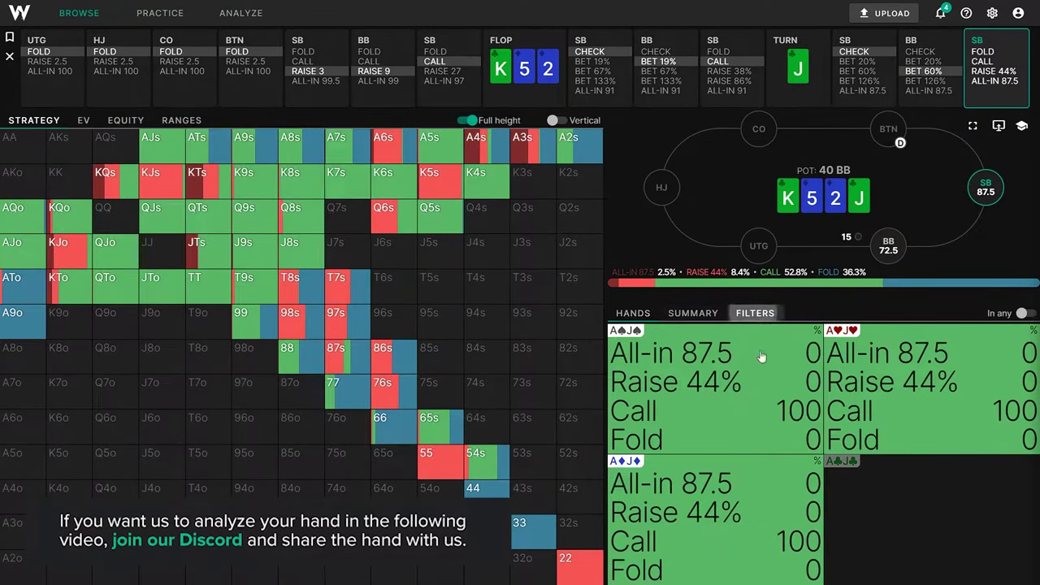
click(749, 314)
click(837, 431)
click(838, 457)
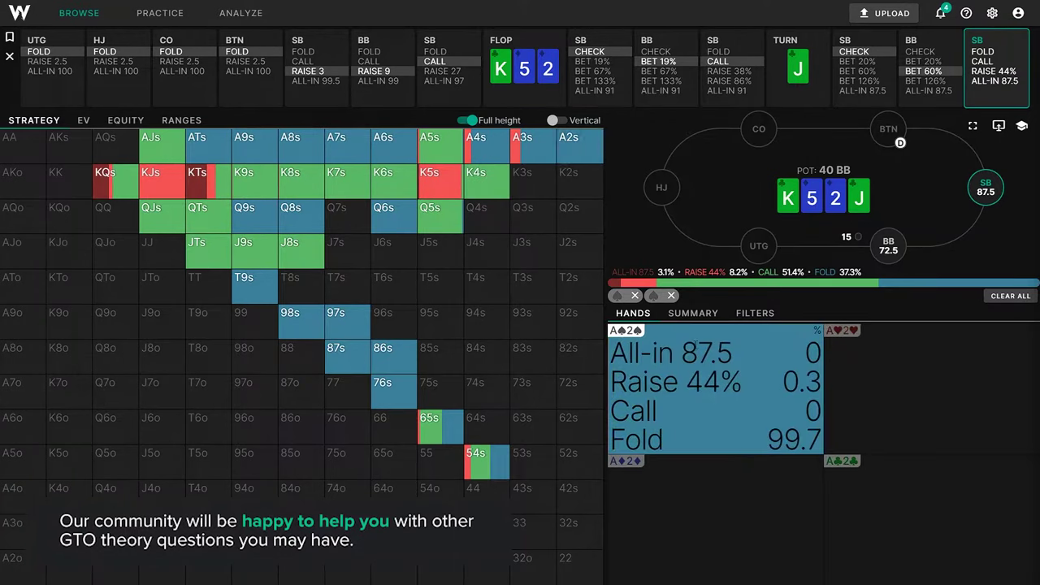
click(672, 296)
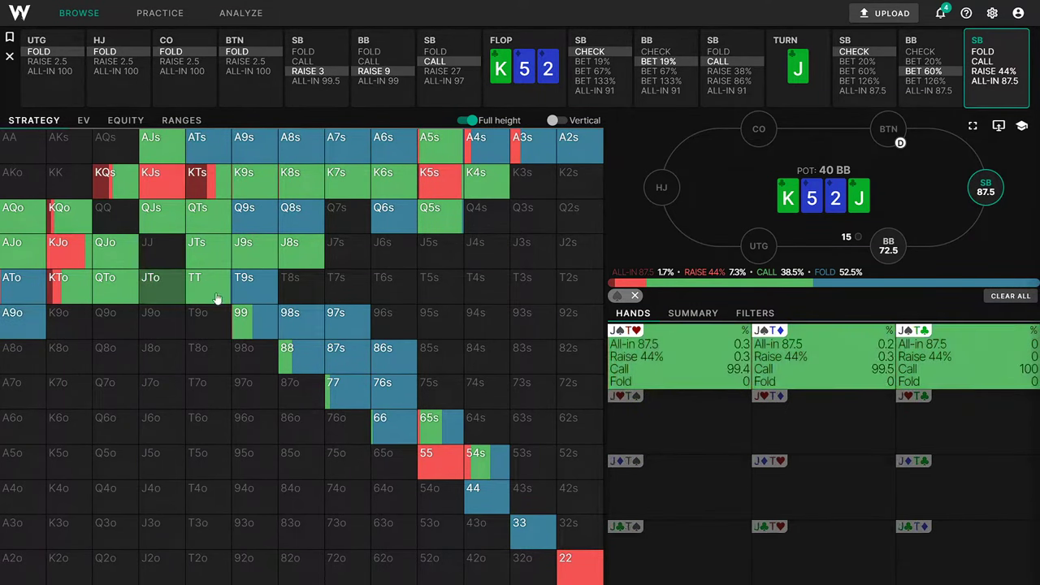
- Return to BB's turn decision and examine the hands' equity and EV, finishing in the strategy view
click(863, 62)
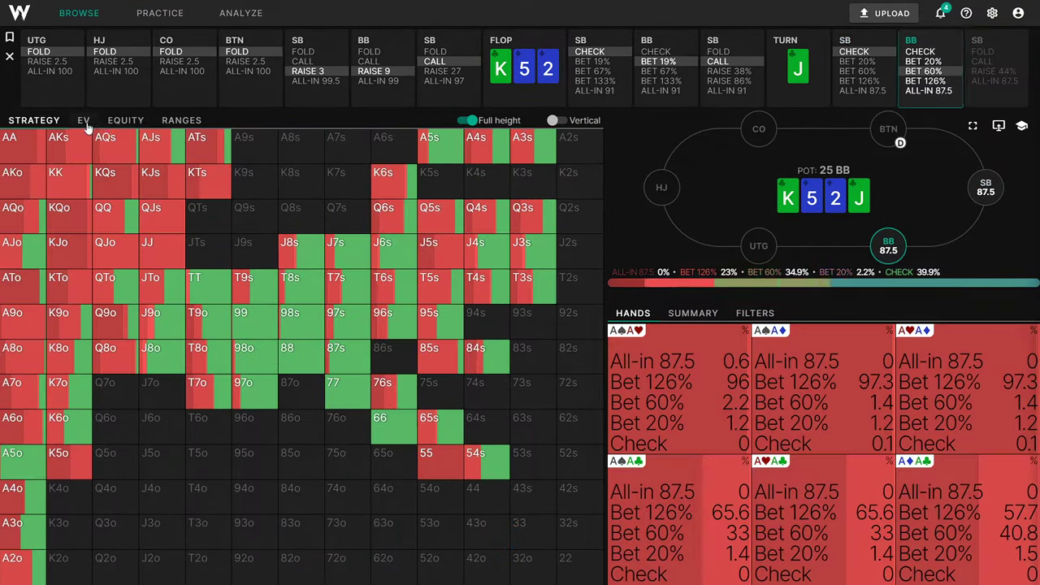
click(137, 120)
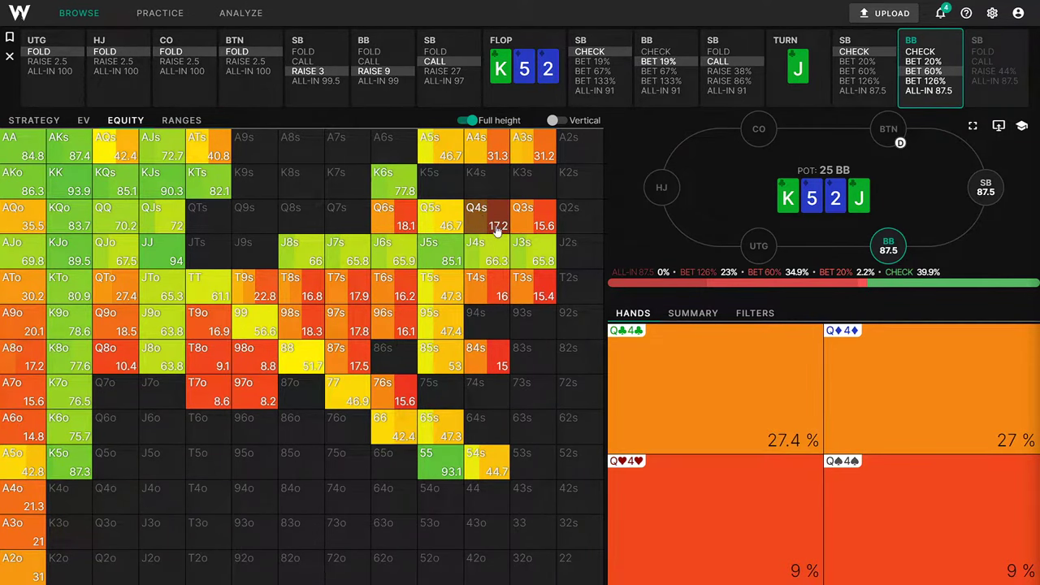
key(s)
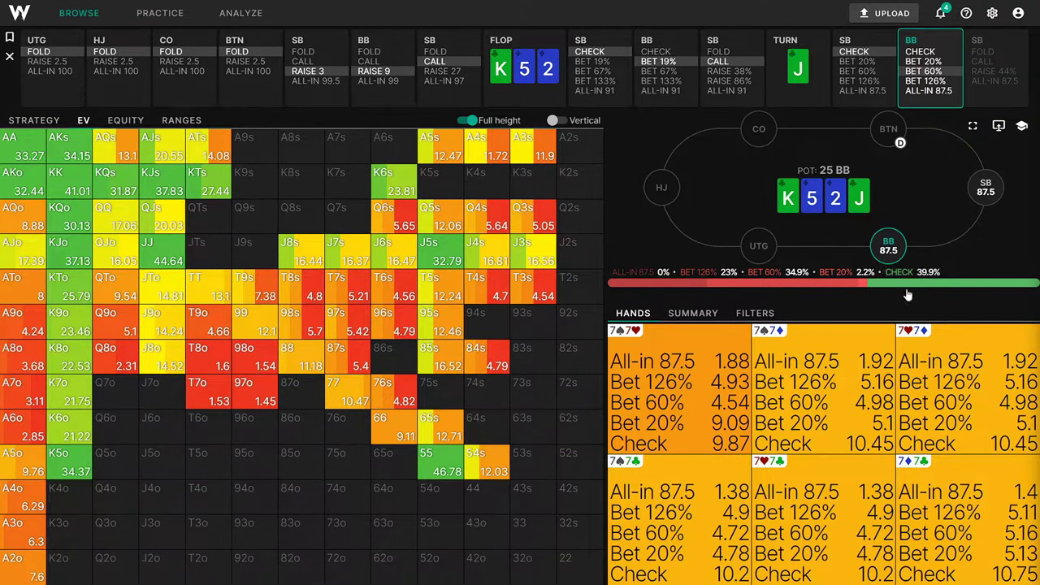
click(34, 120)
click(284, 358)
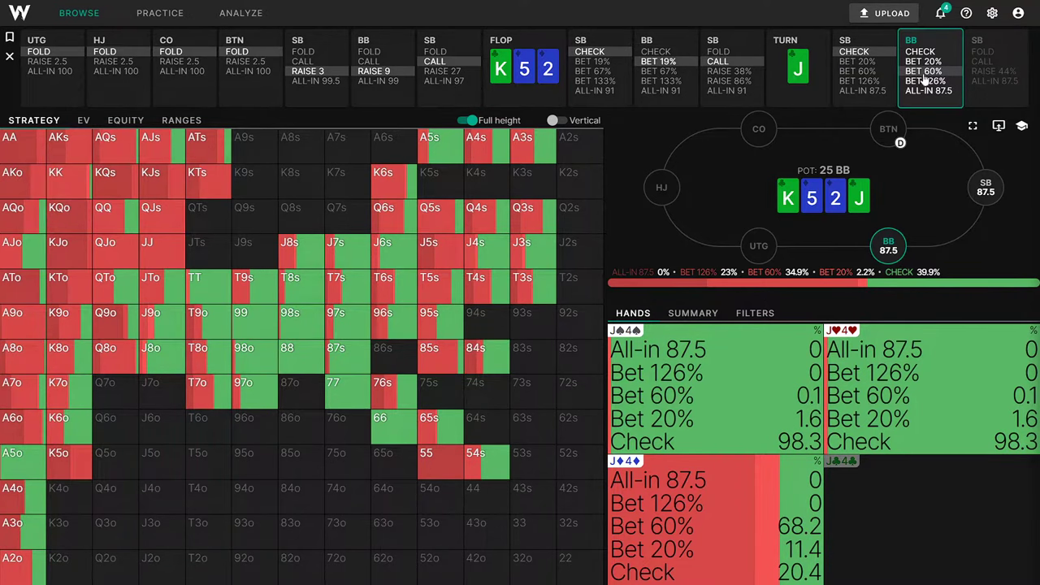
- Have BB bet 60% and SB call on the turn, with the 2 of clubs as the river card
click(924, 71)
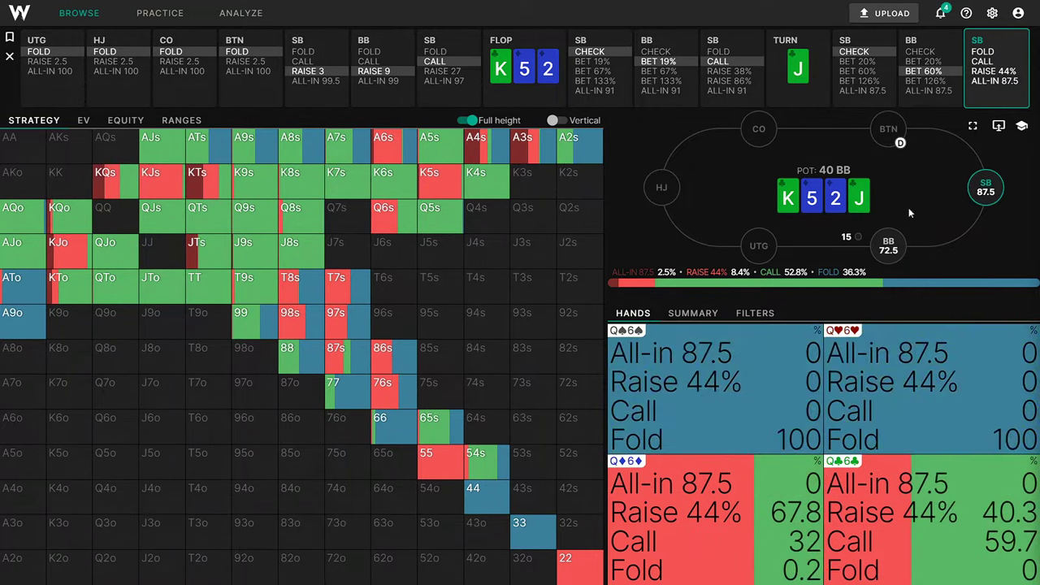
click(983, 63)
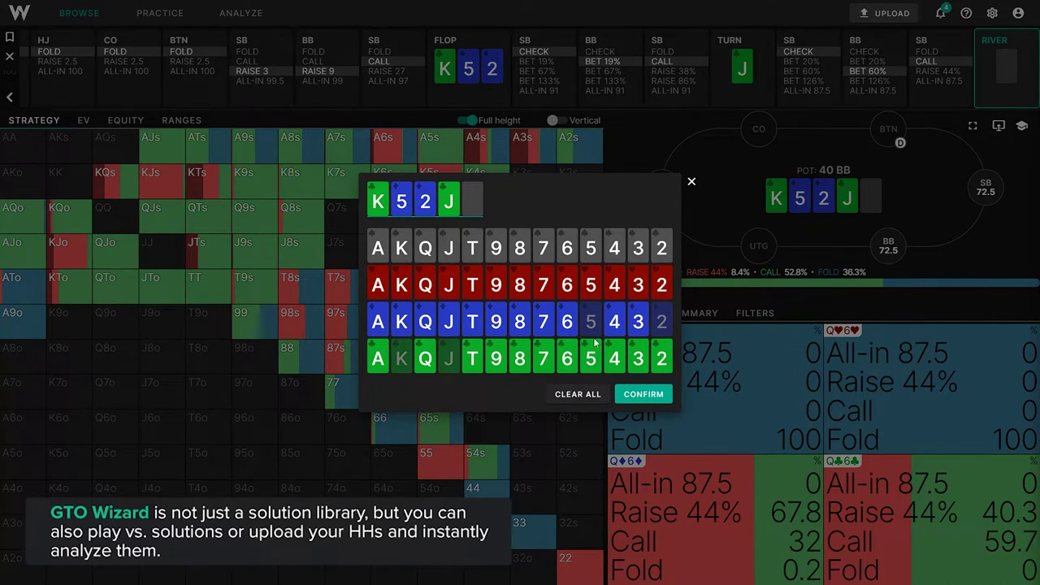
click(658, 361)
click(639, 395)
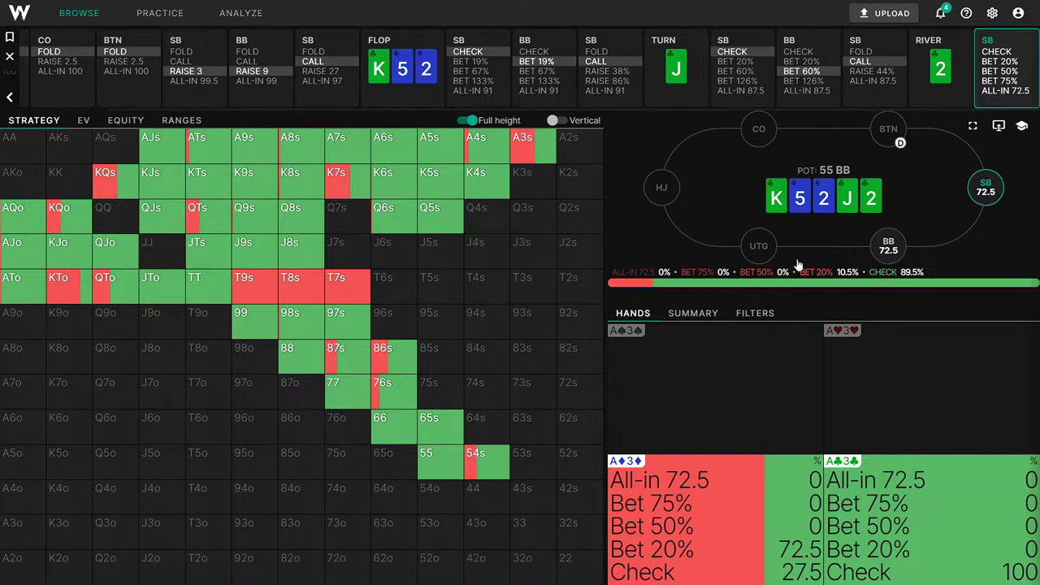
- Have SB check the river, and compare both players' ranges, equity, EV and equity buckets at BB's decision
mouse_move(340, 286)
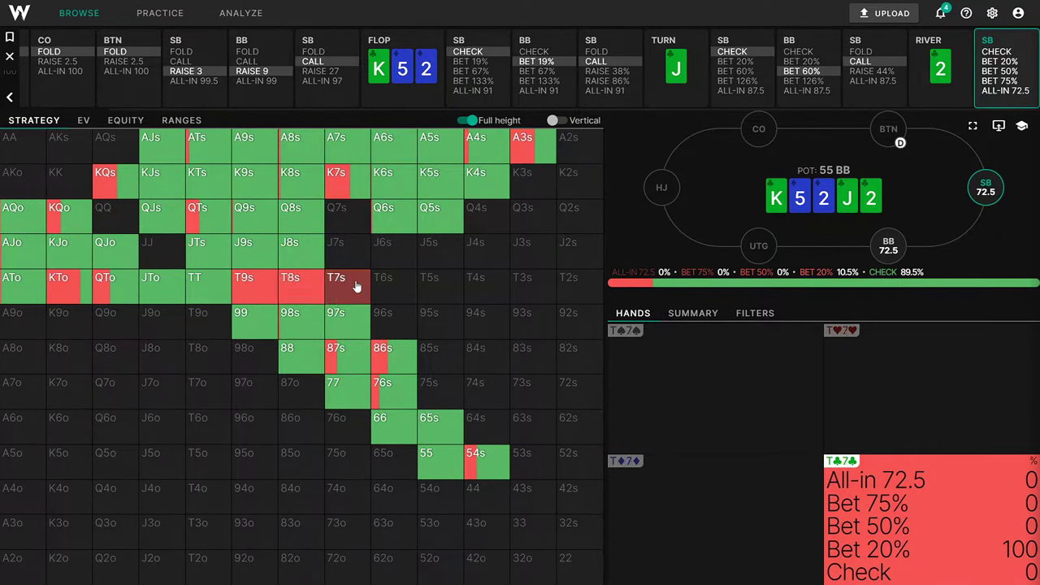
click(180, 120)
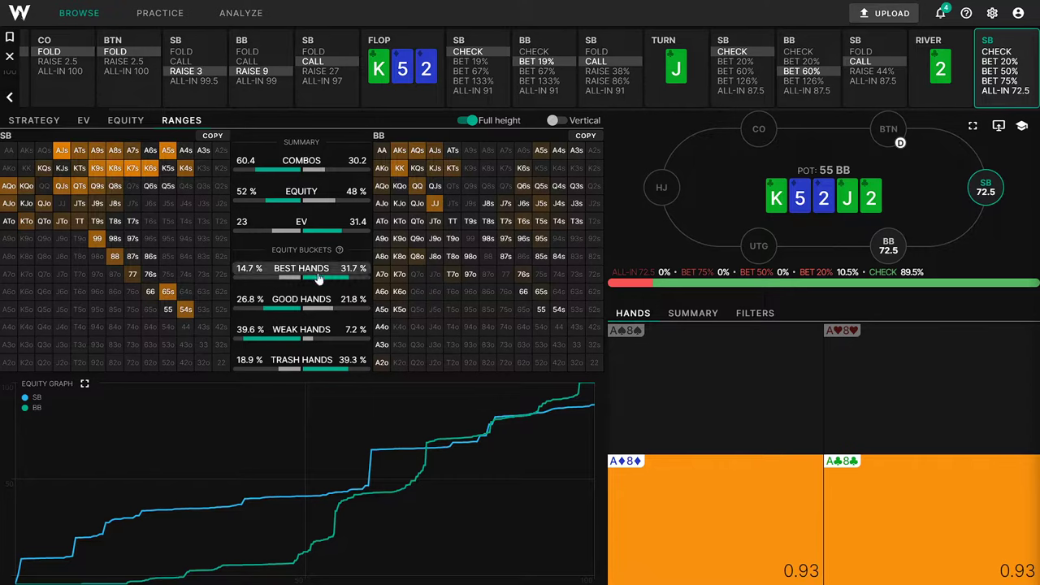
click(997, 52)
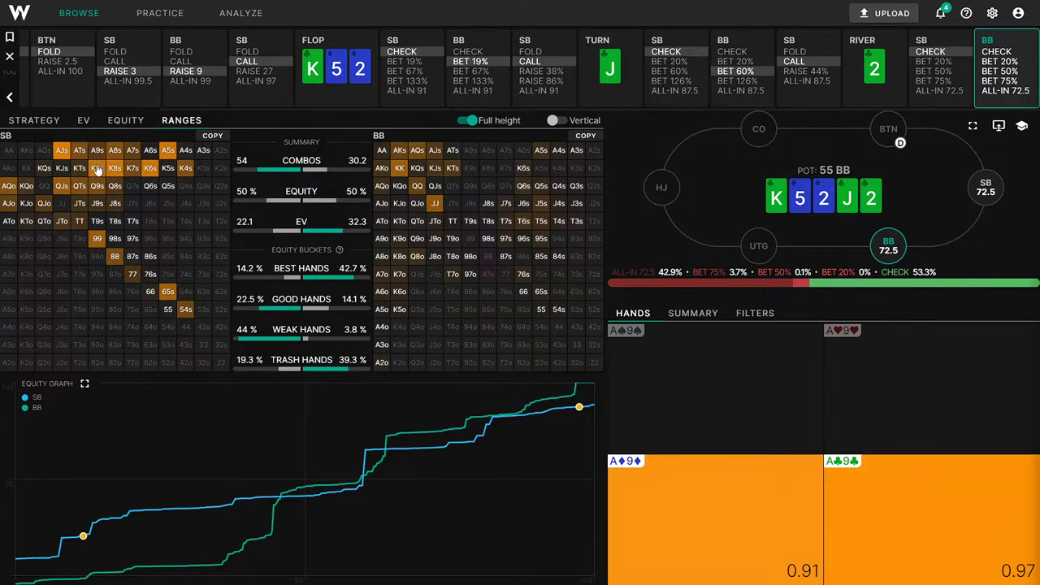
mouse_move(132, 167)
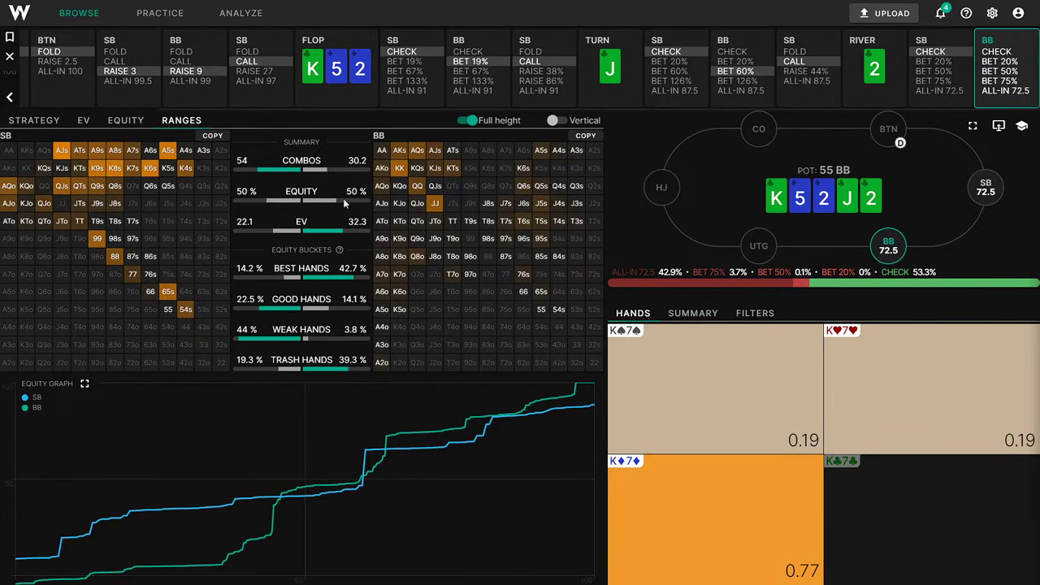
mouse_move(378, 204)
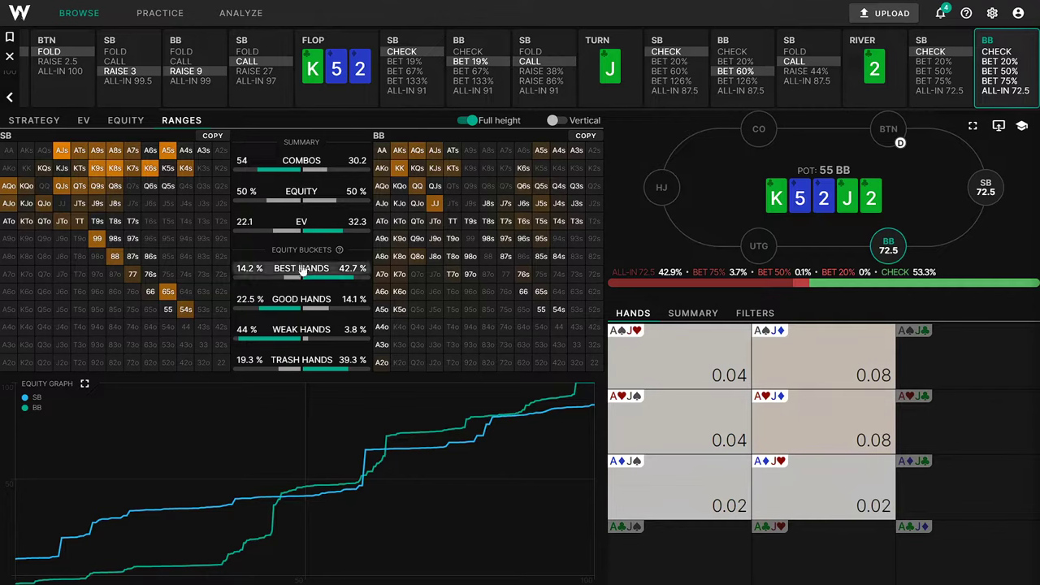
mouse_move(376, 274)
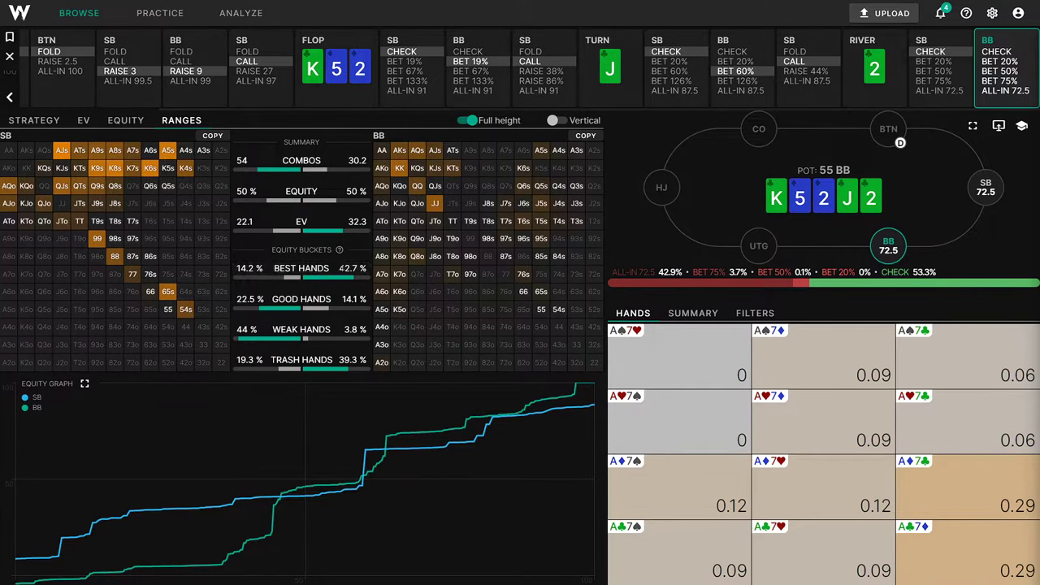
- Examine BB's river strategy with A4s, compare the EV of its actions, and return to the strategy view
click(32, 122)
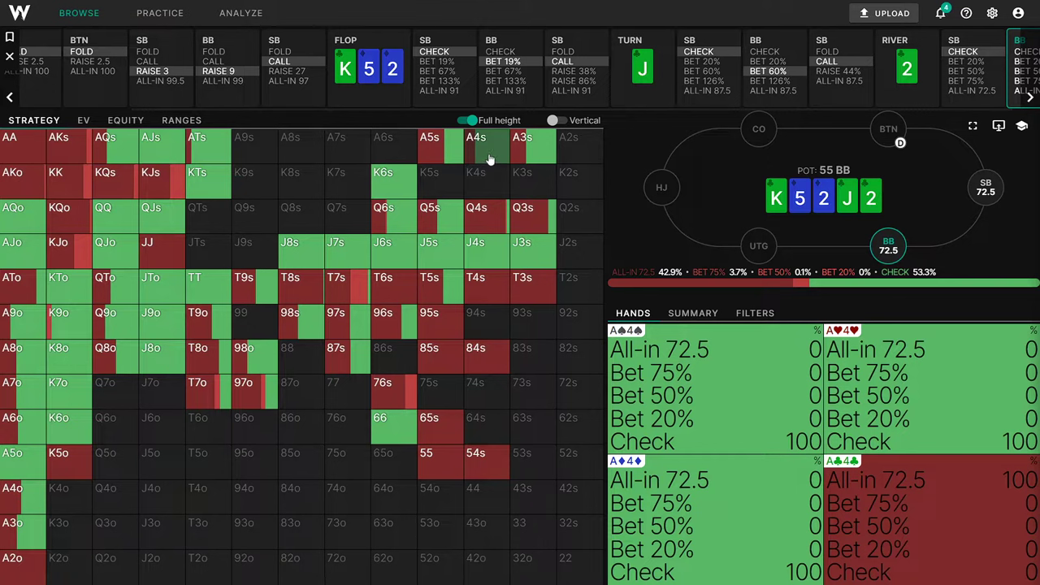
click(490, 159)
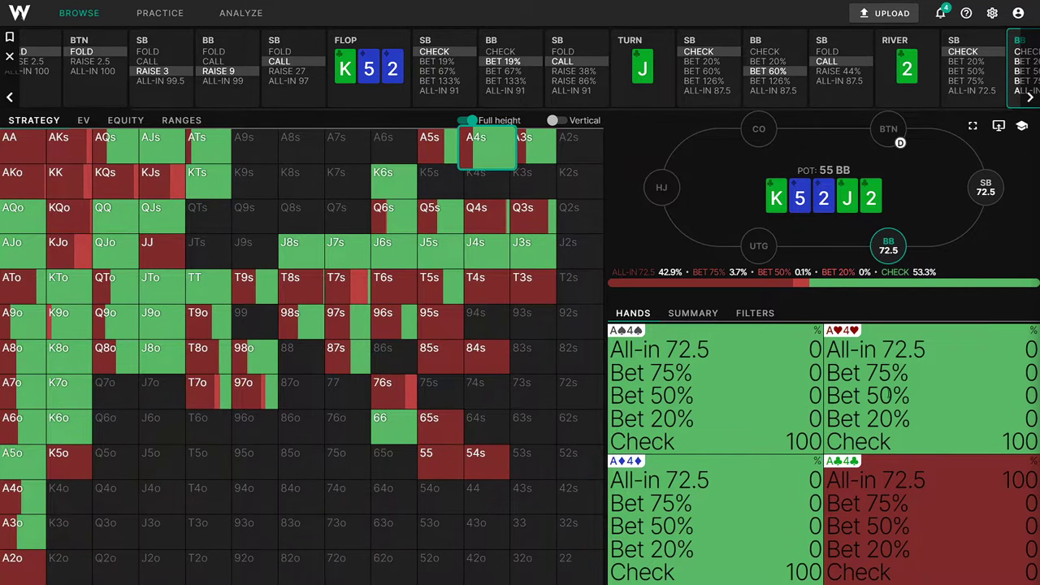
click(84, 120)
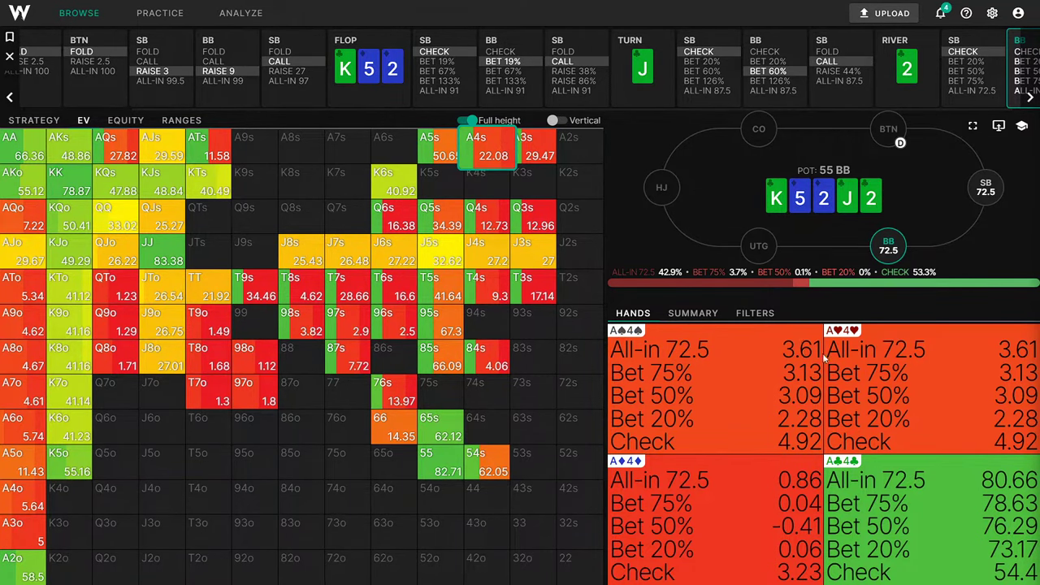
click(34, 120)
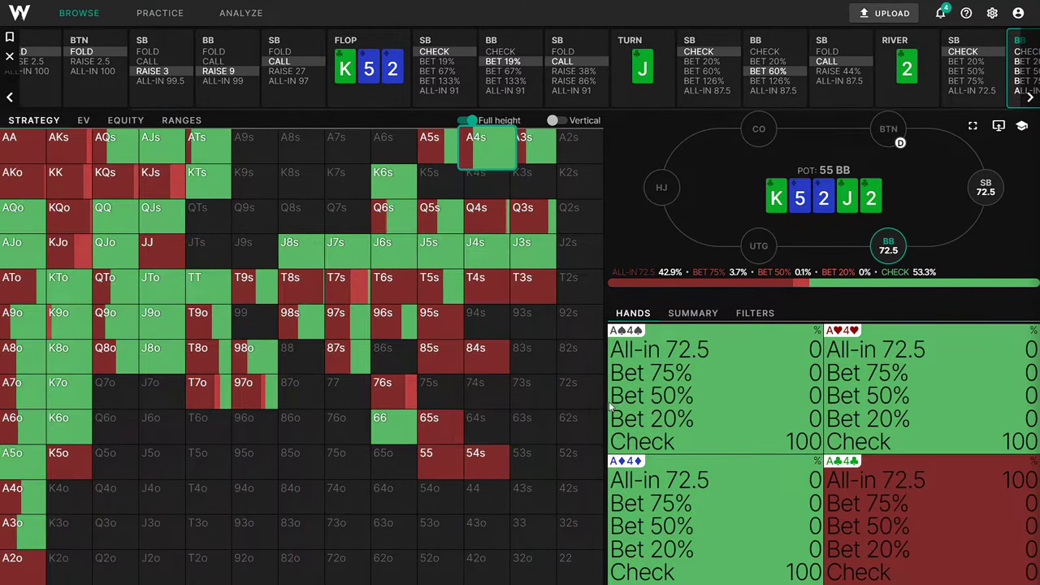
click(490, 161)
click(489, 160)
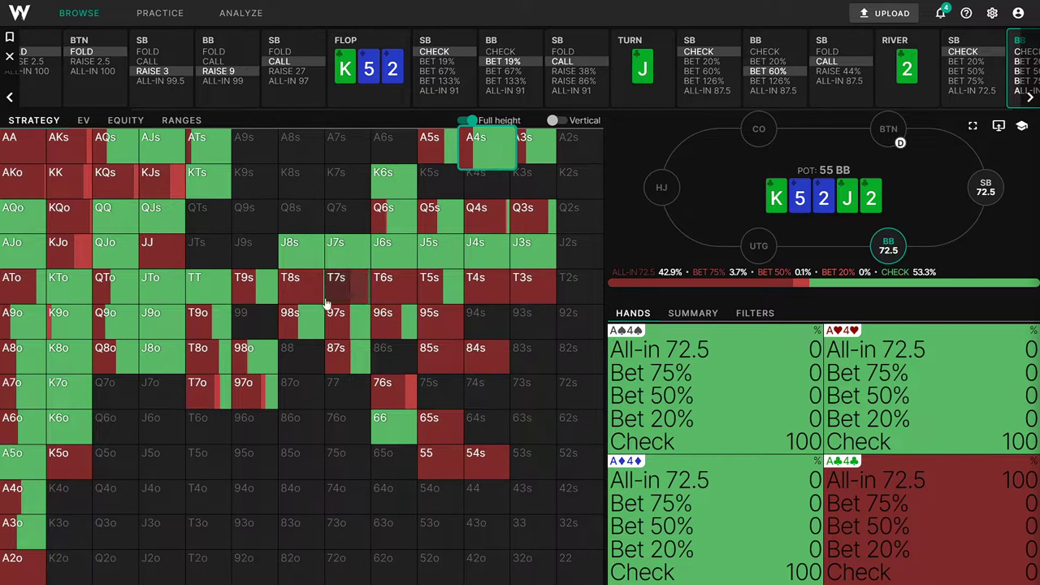
- Inspect BB's river strategy by suit for 65s, 95s, 84s, T4s, T3s and 76s
click(444, 417)
click(440, 325)
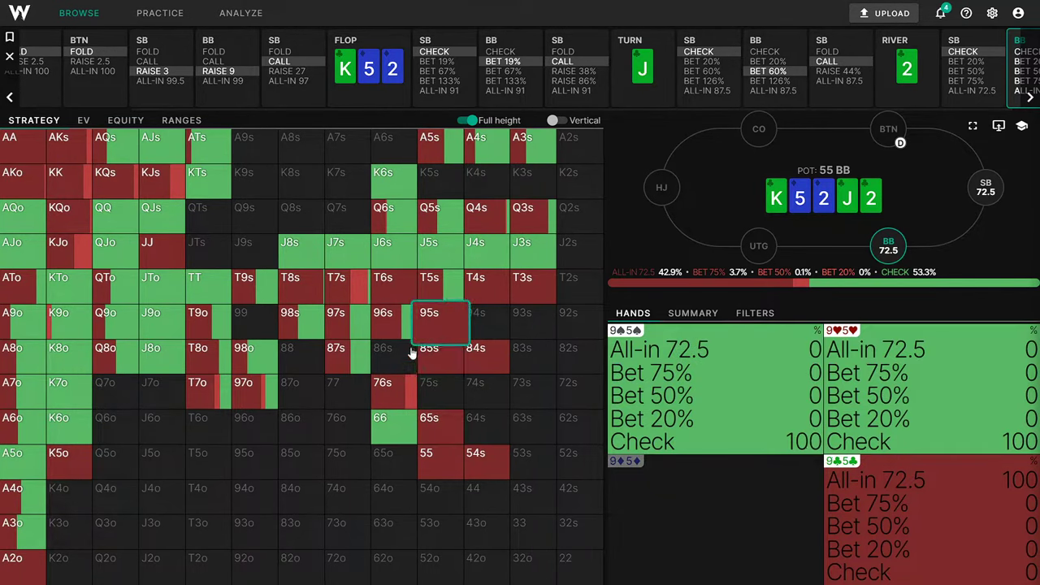
click(480, 356)
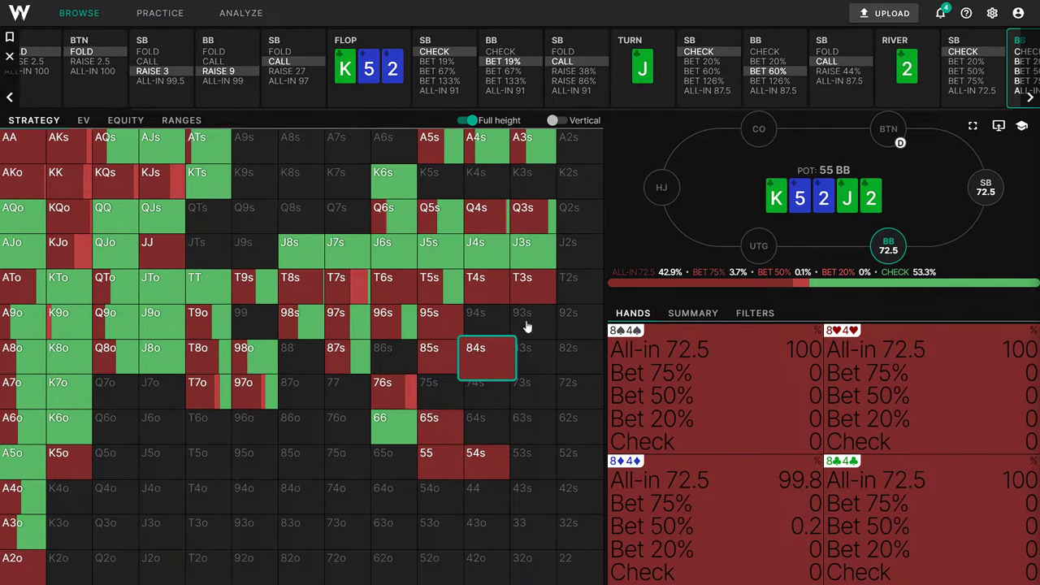
click(493, 294)
click(533, 295)
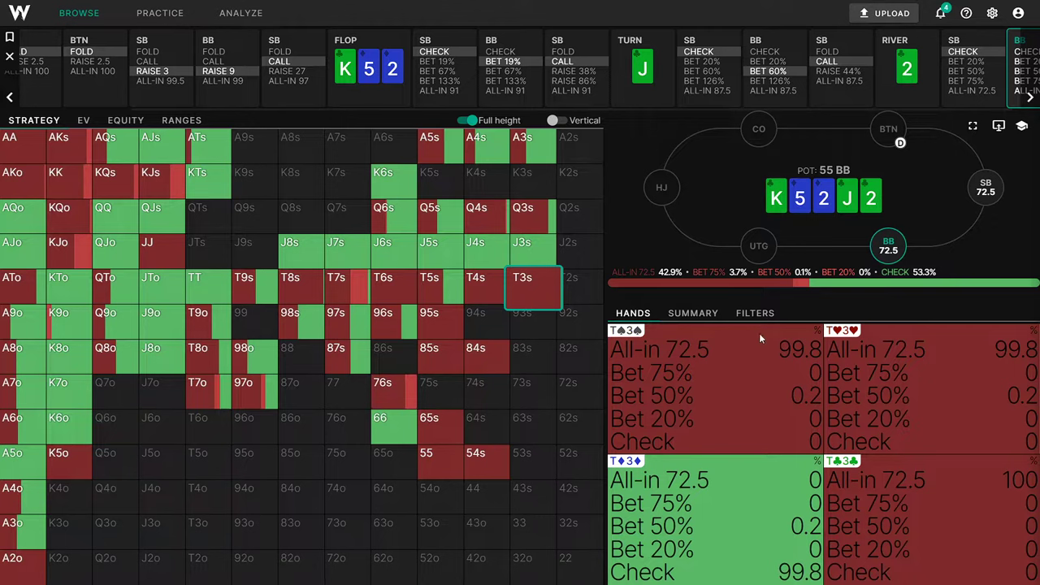
click(411, 385)
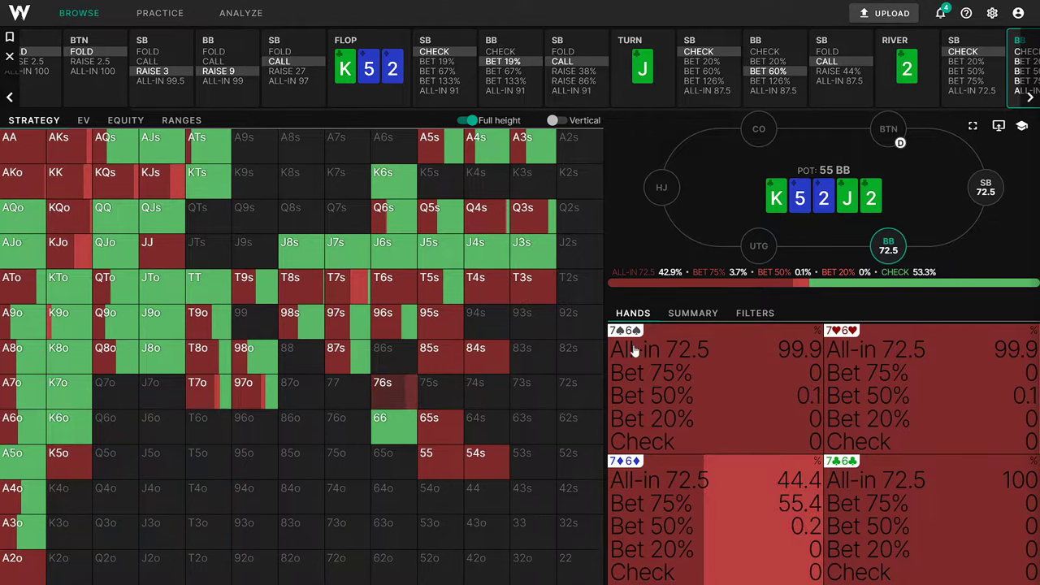
- Filter BB's river strategy to hands with two spades and inspect combos such as KJs and T9s
click(754, 313)
click(839, 405)
click(837, 380)
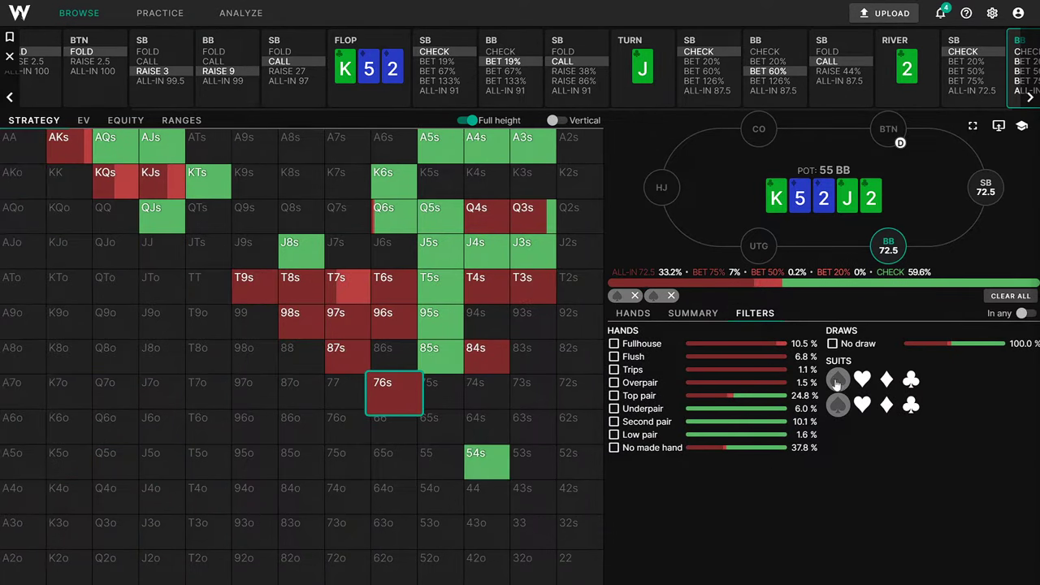
click(164, 192)
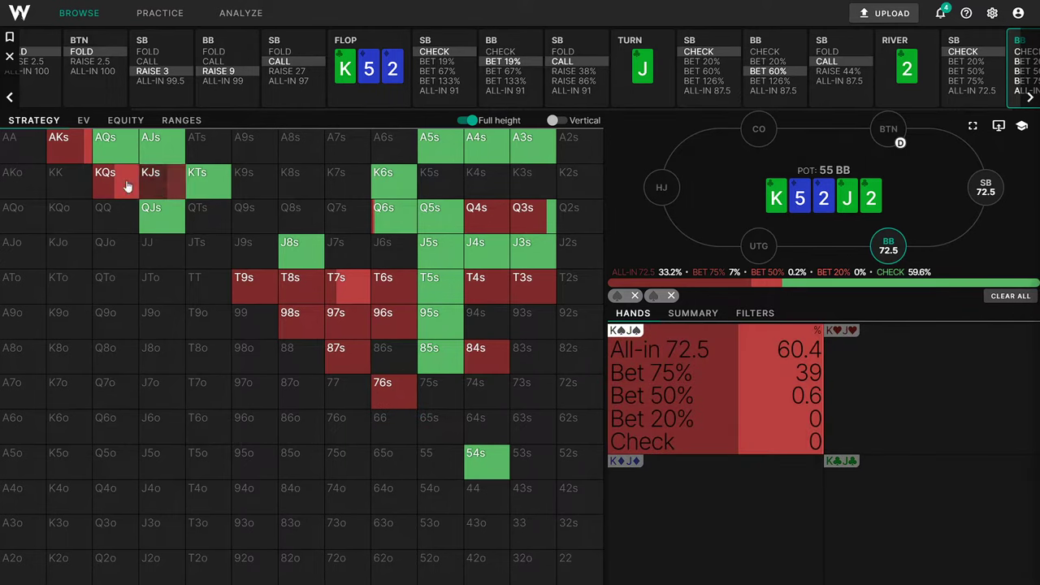
click(267, 291)
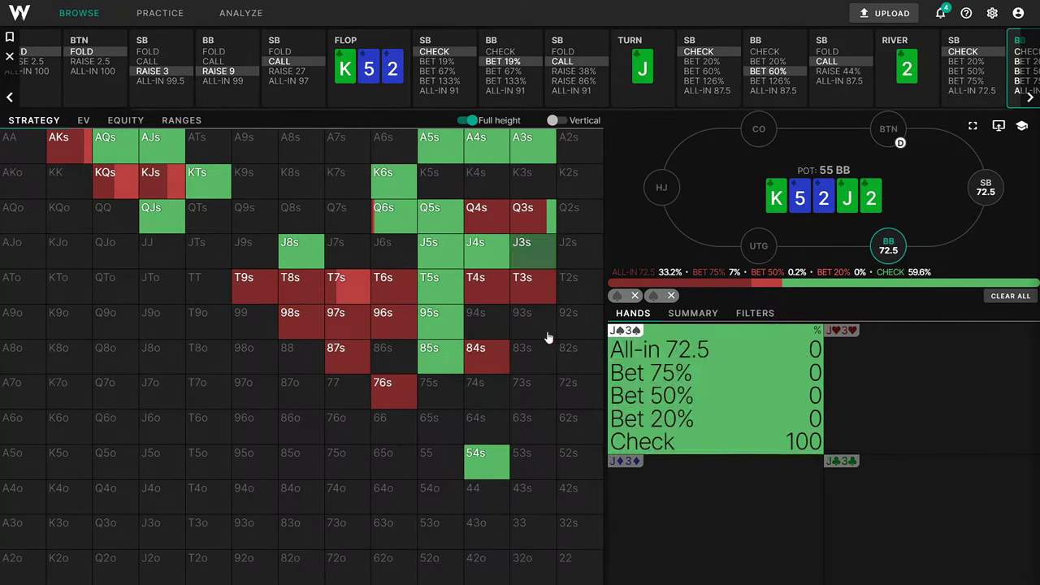
- Remove both spade filters from BB's river range and review the strategy of A4s across all suits
click(672, 295)
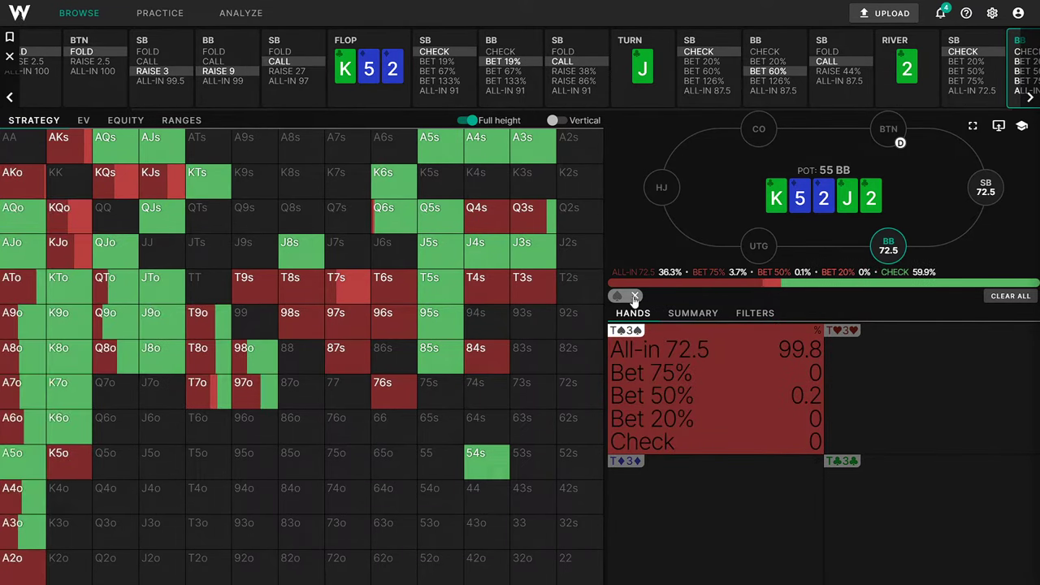
click(635, 296)
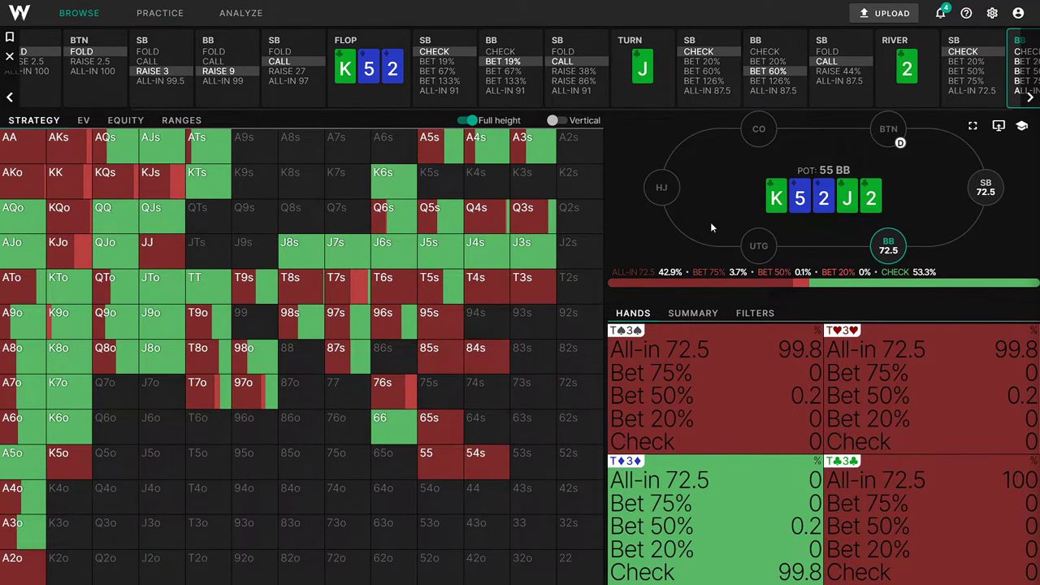
mouse_move(477, 143)
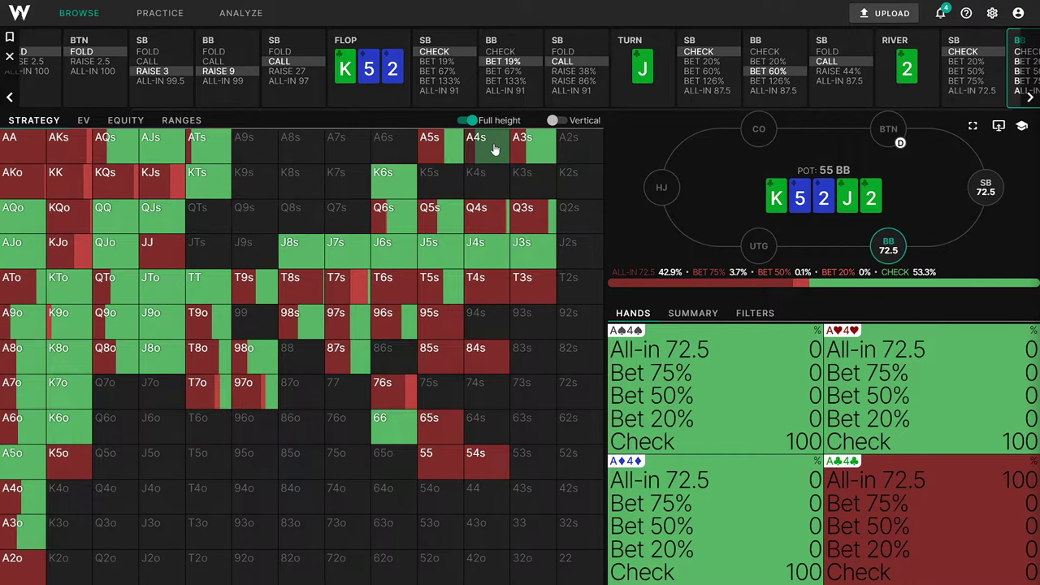